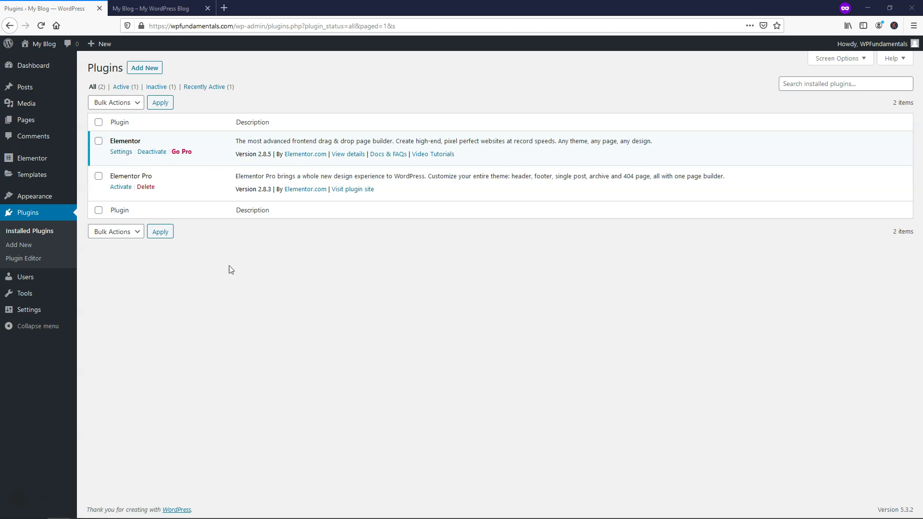
- Search new plugins for 'envato elements' and install the Envato Elements plugin
click(146, 67)
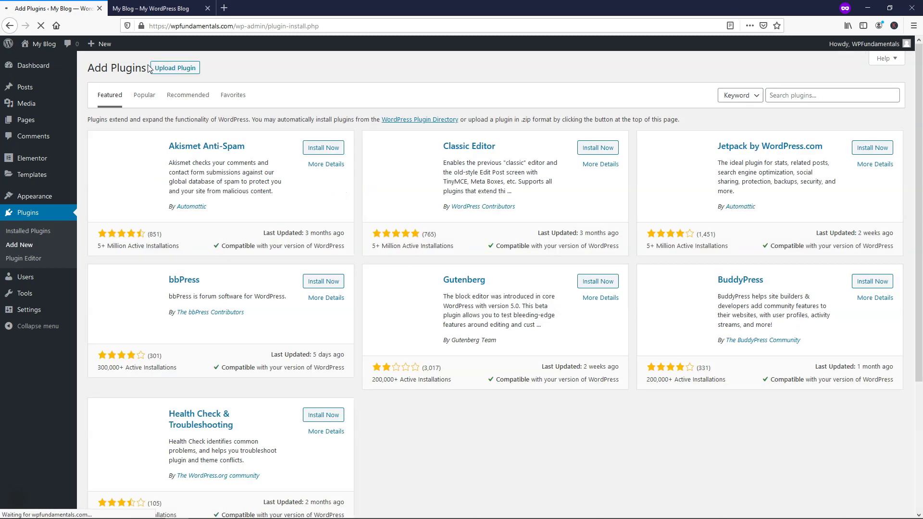
click(792, 98)
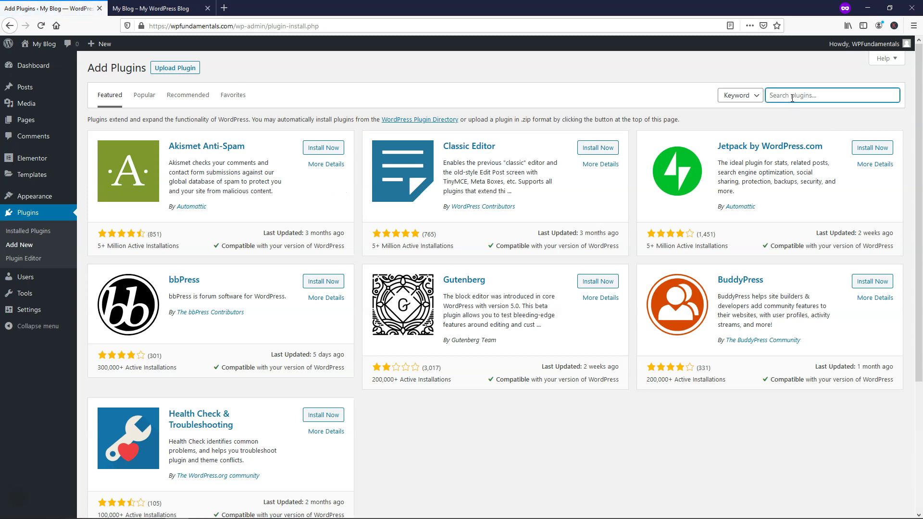
text(envato elements)
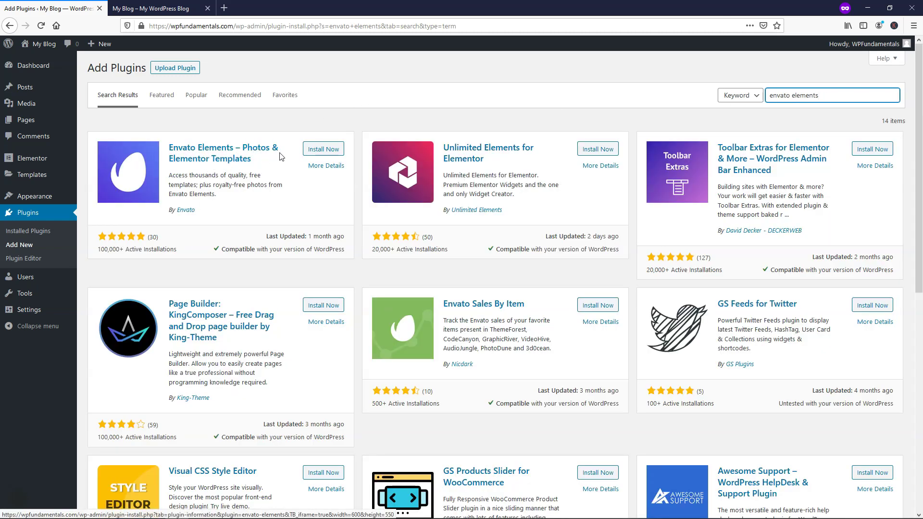
click(327, 151)
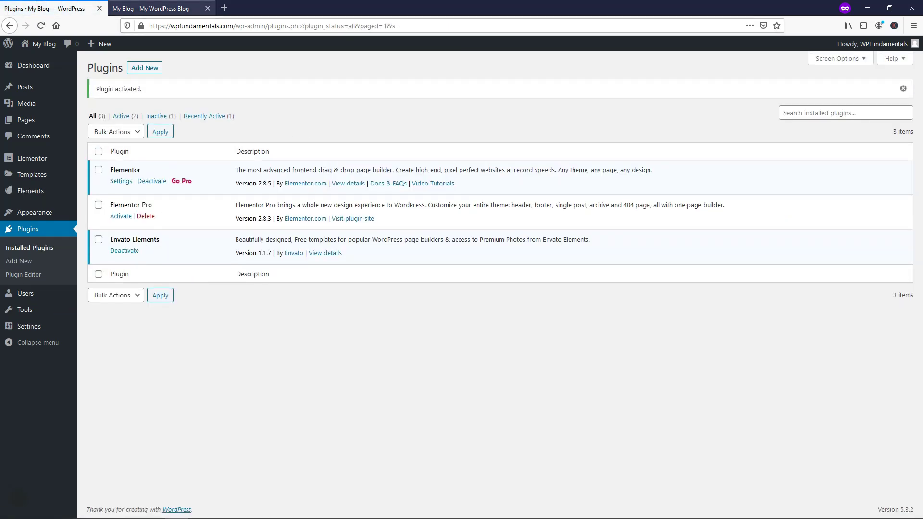
- Verify Hello Elementor on the front page and Themes screen, then open the Elements page
click(150, 8)
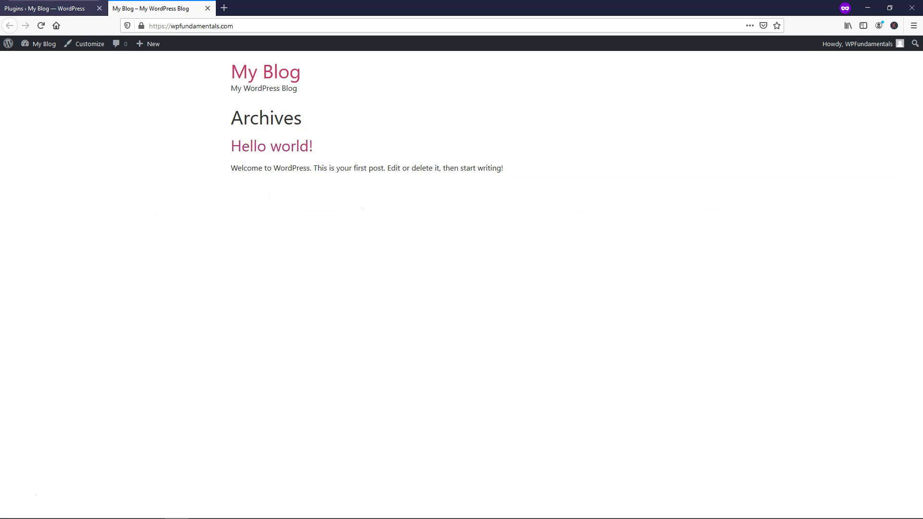
click(46, 8)
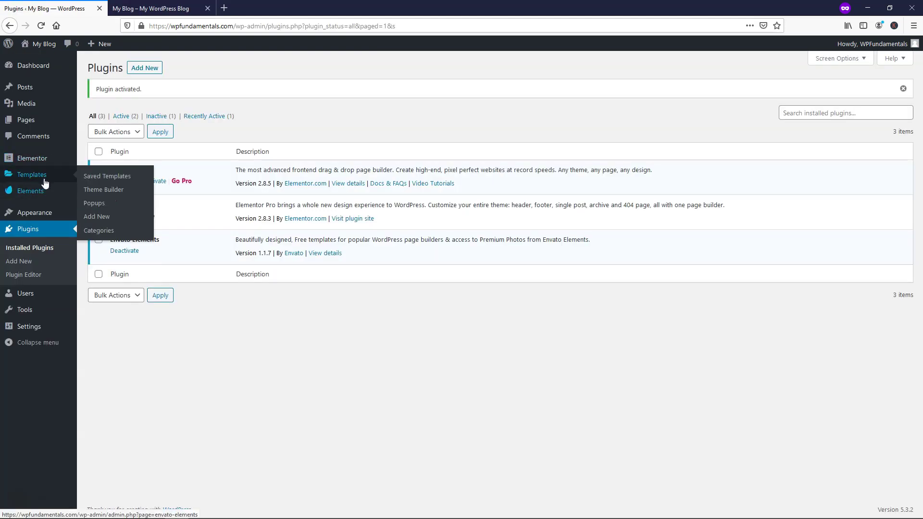
mouse_move(48, 214)
click(84, 216)
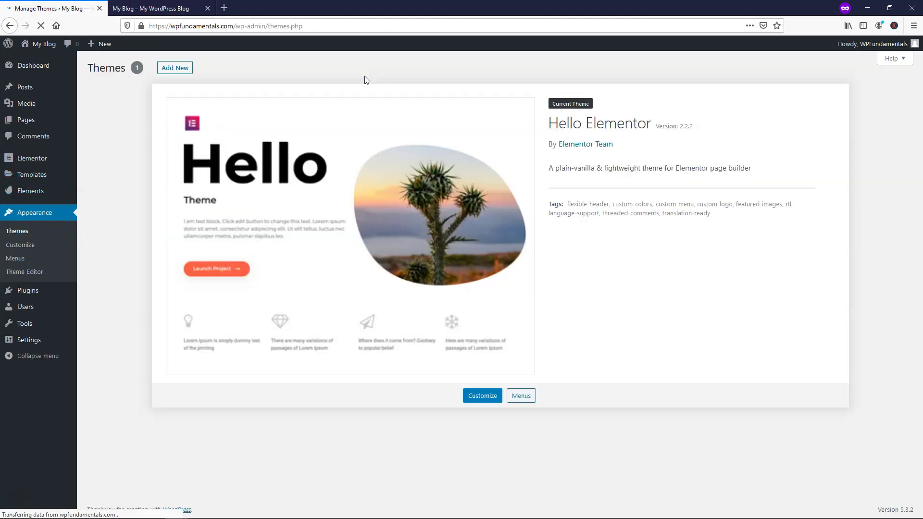
click(142, 8)
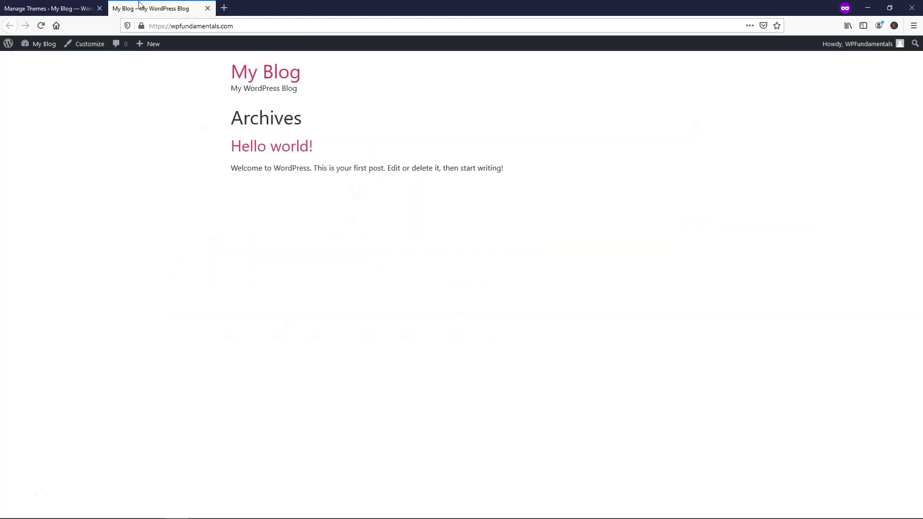
click(72, 9)
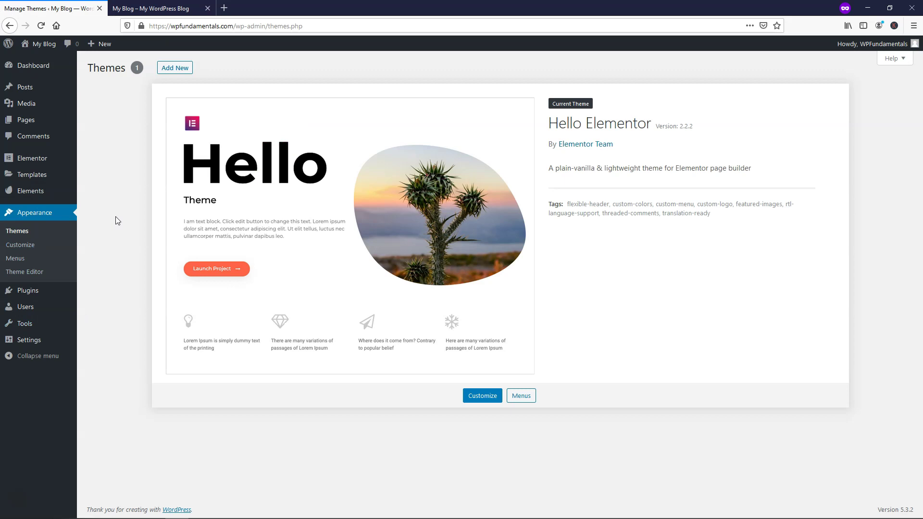
click(57, 195)
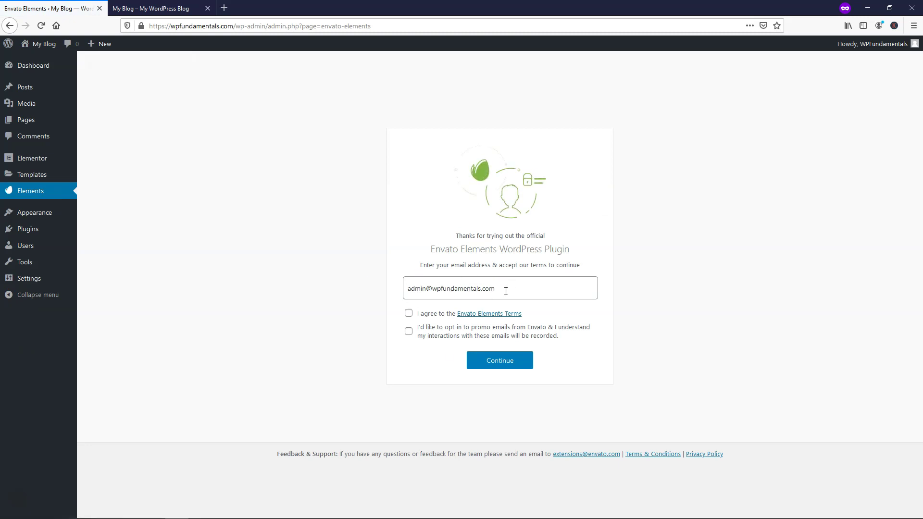
- Agree to the Envato Elements terms and continue into the template kit library
click(409, 313)
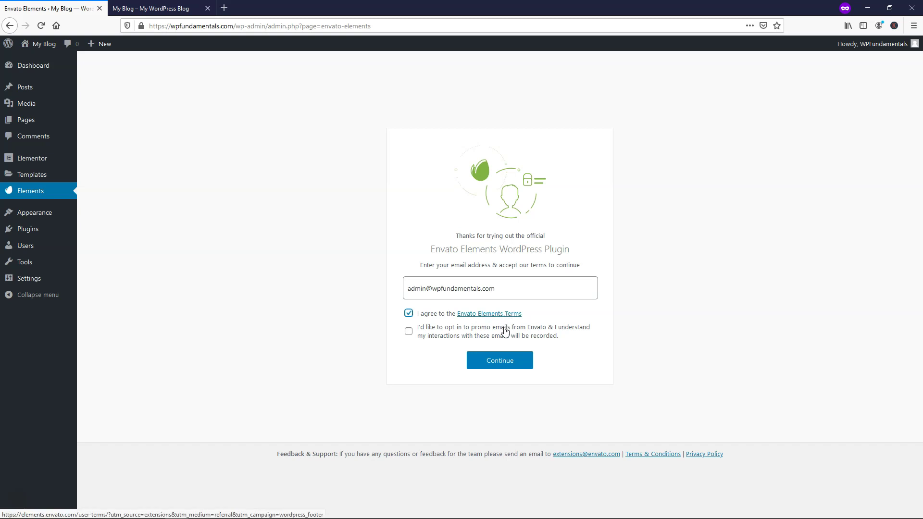
click(507, 364)
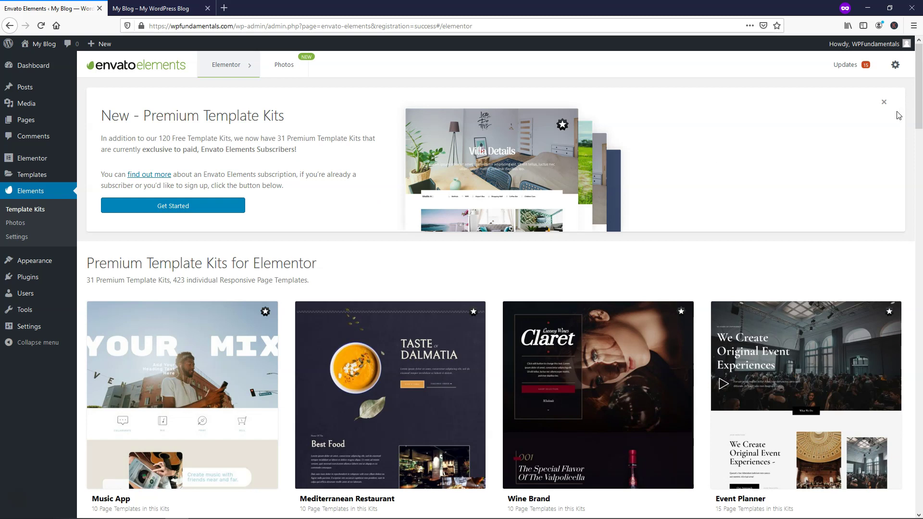
- Dismiss the premium kits banner and filter out premium and Elementor Pro kits
click(883, 102)
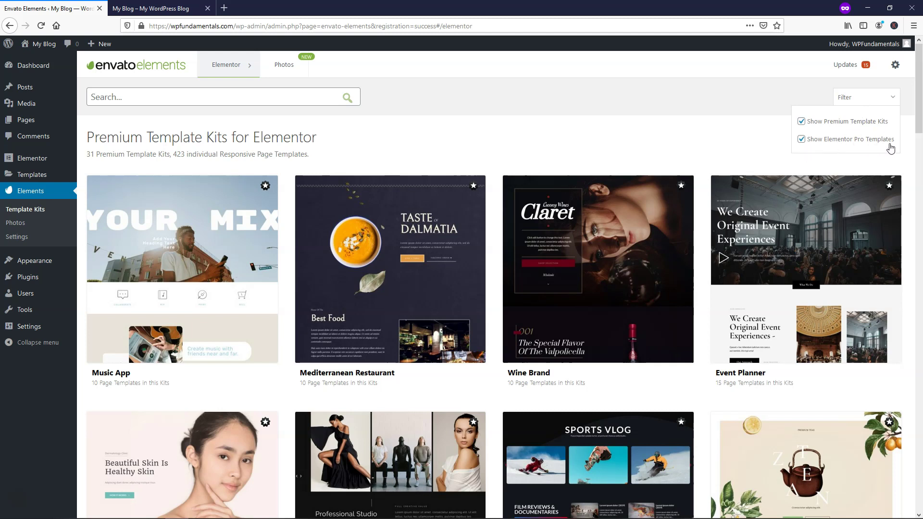
click(802, 122)
click(803, 139)
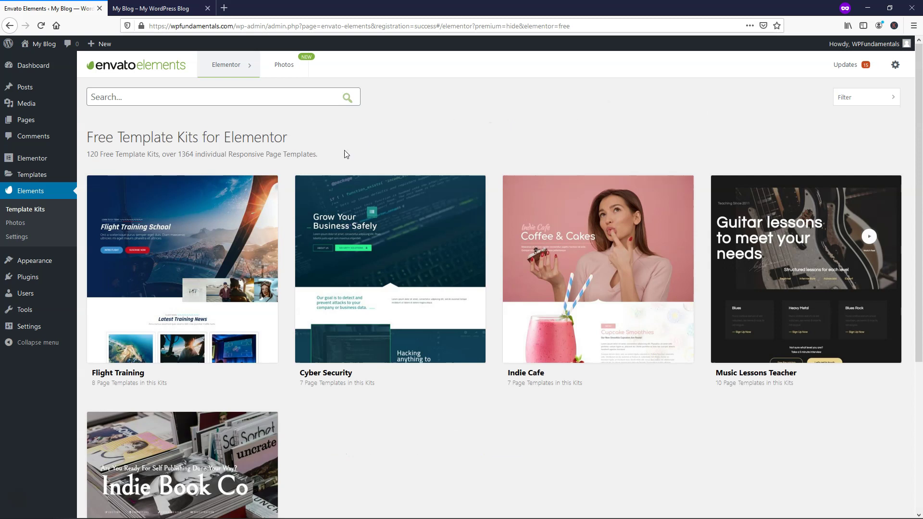
scroll(509, 159, down, 4)
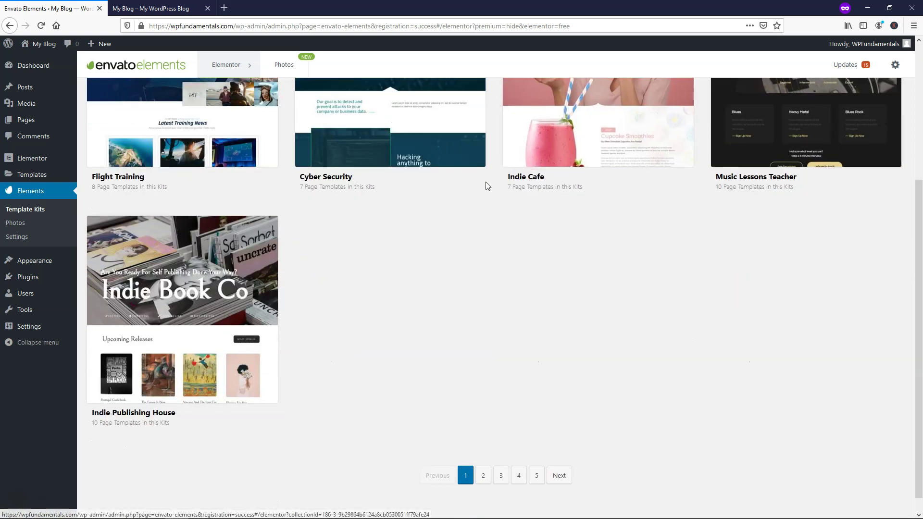
scroll(486, 183, up, 2)
scroll(485, 182, down, 3)
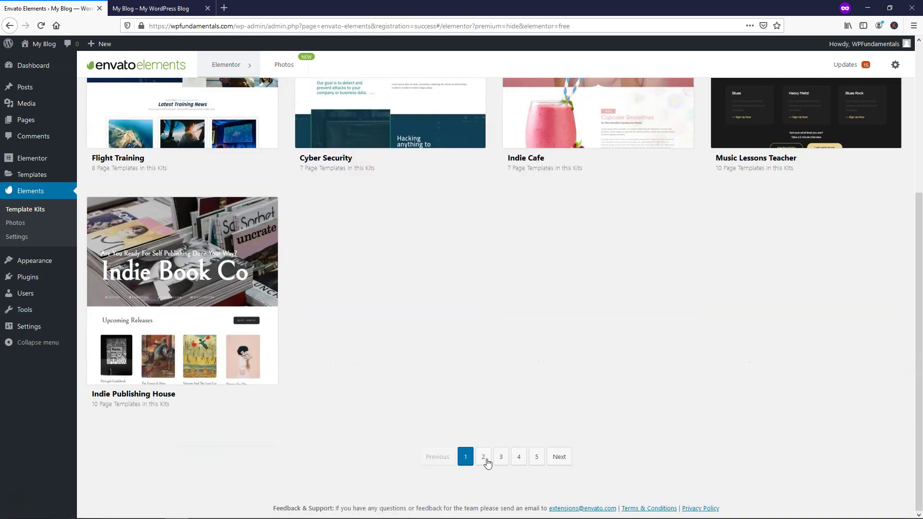
- Go to page 2 of the free kits and check the category suggestions
click(487, 457)
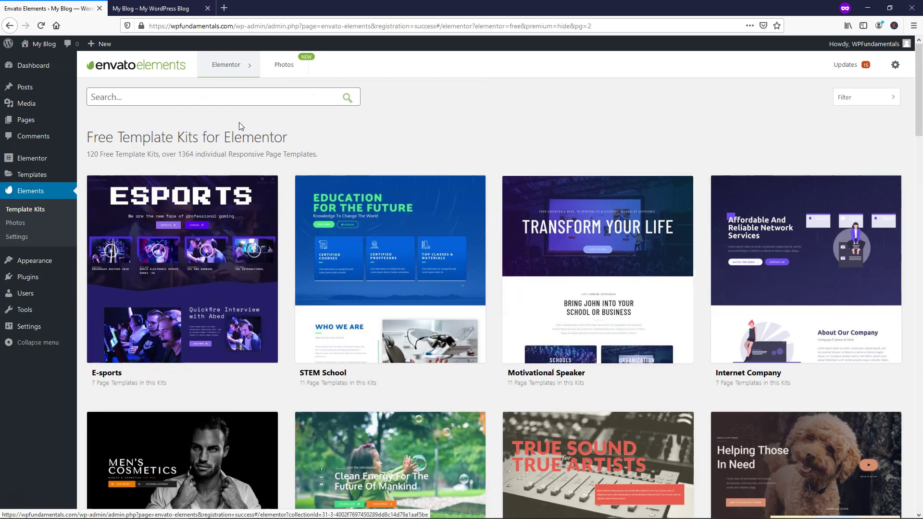
click(222, 99)
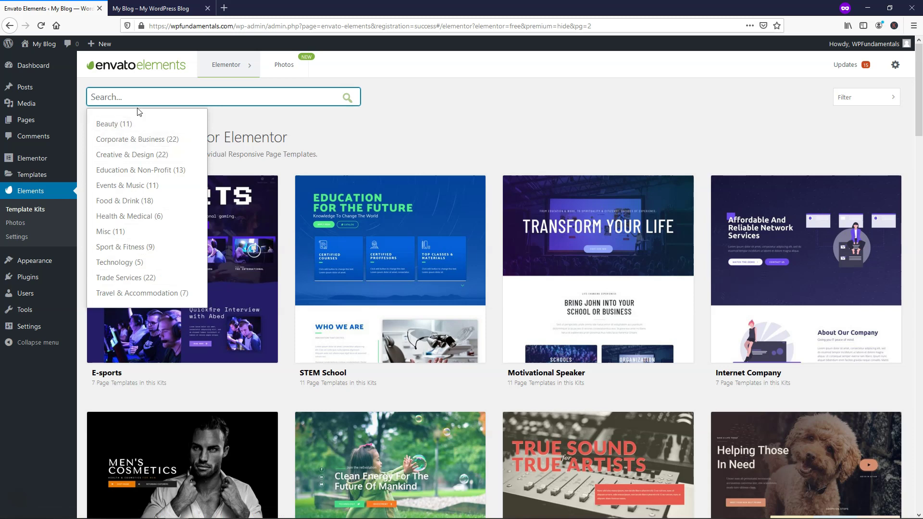
click(530, 126)
scroll(505, 155, down, 8)
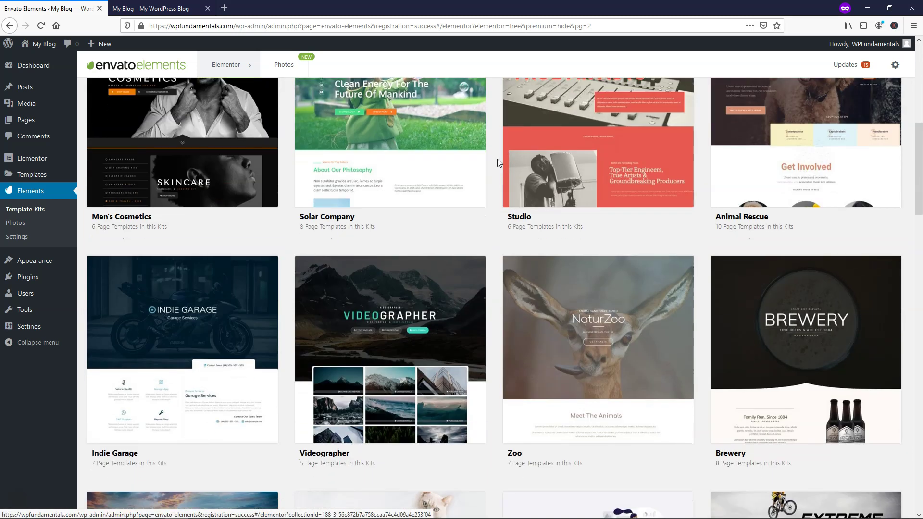
scroll(497, 163, down, 9)
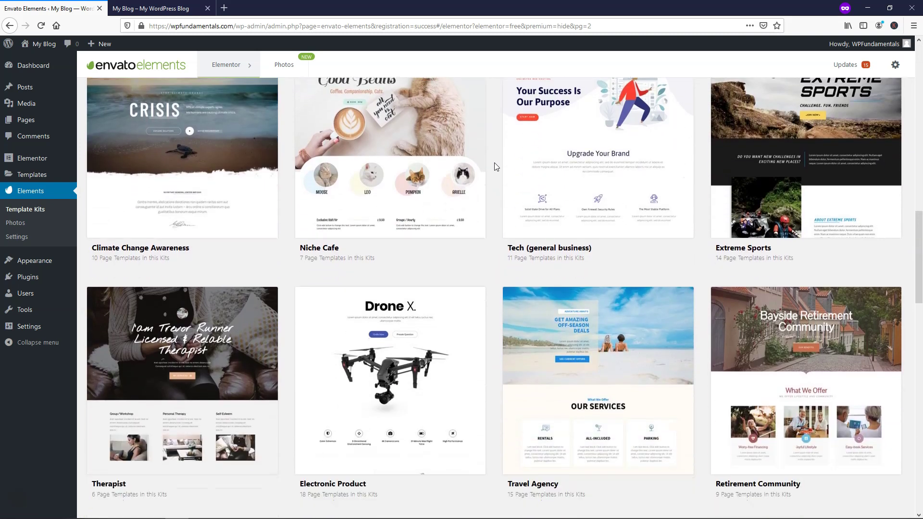
scroll(494, 164, down, 10)
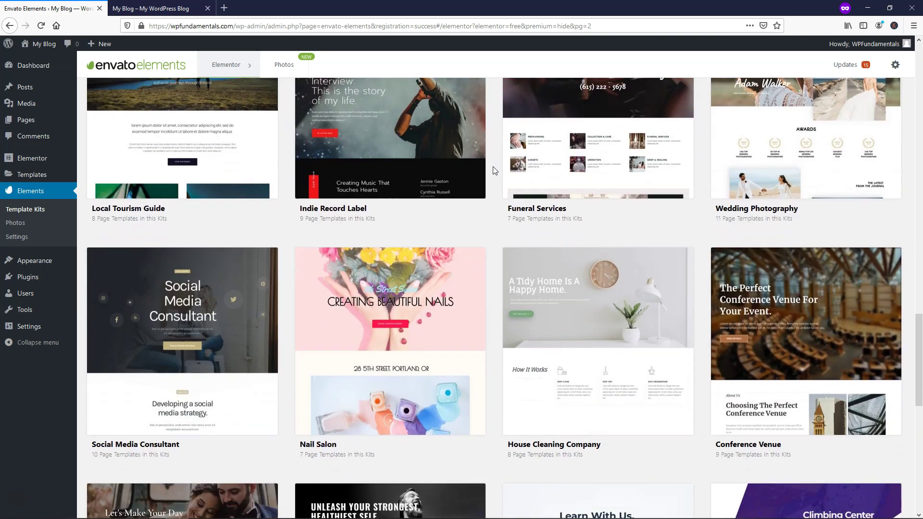
scroll(493, 169, down, 10)
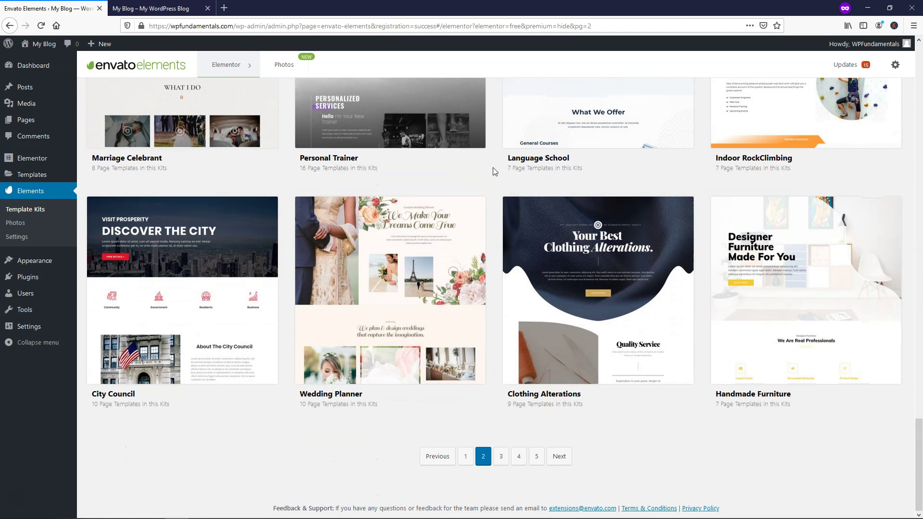
- Go to page 3 of the free template kits and browse it
click(501, 456)
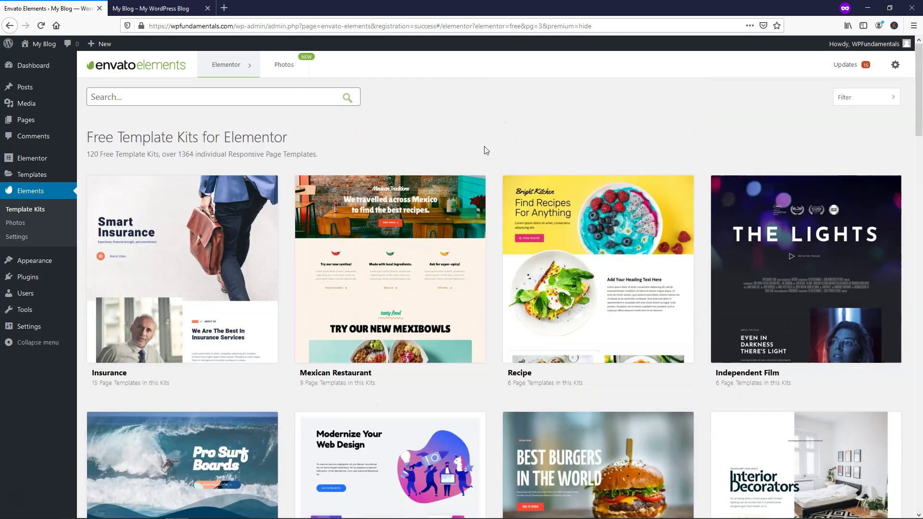
scroll(488, 155, down, 5)
scroll(488, 153, down, 3)
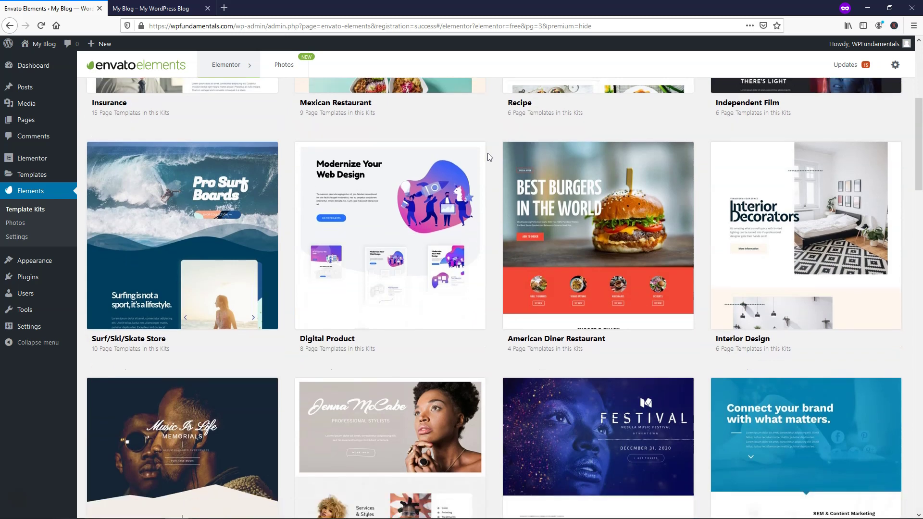
scroll(488, 153, up, 2)
scroll(486, 368, down, 2)
scroll(486, 368, down, 7)
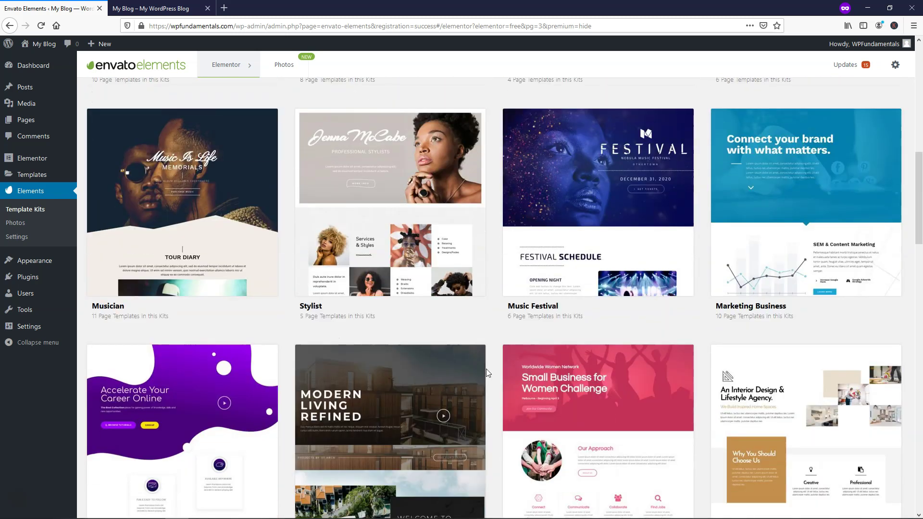
scroll(486, 369, up, 12)
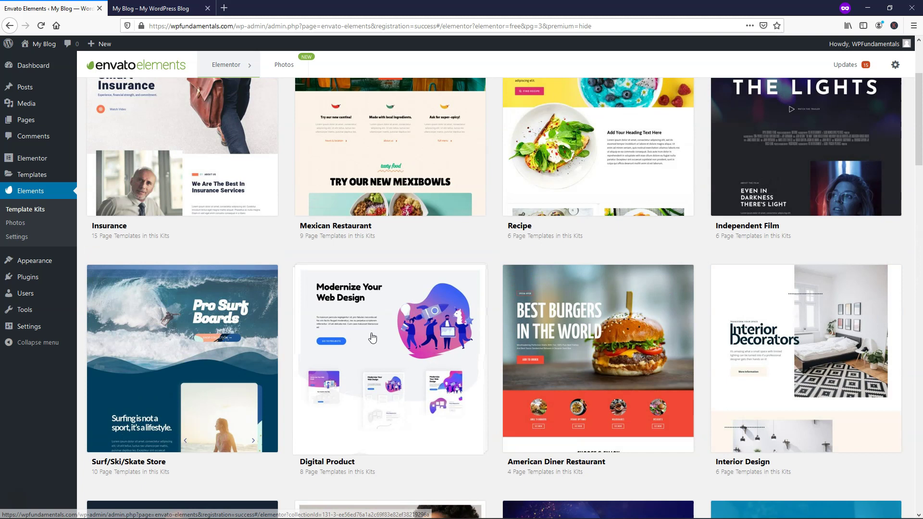
- Open the Digital Product template kit and look over its templates
click(479, 369)
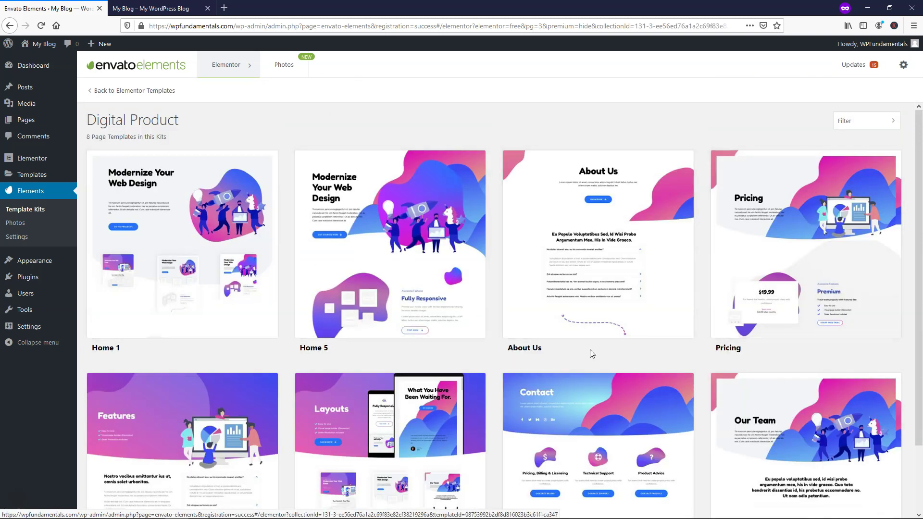
scroll(432, 330, down, 1)
scroll(432, 330, down, 2)
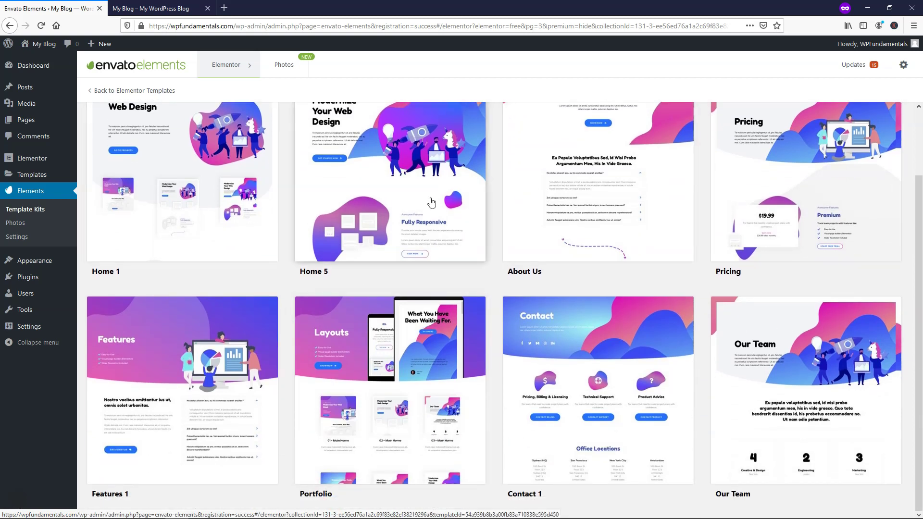
scroll(428, 213, up, 3)
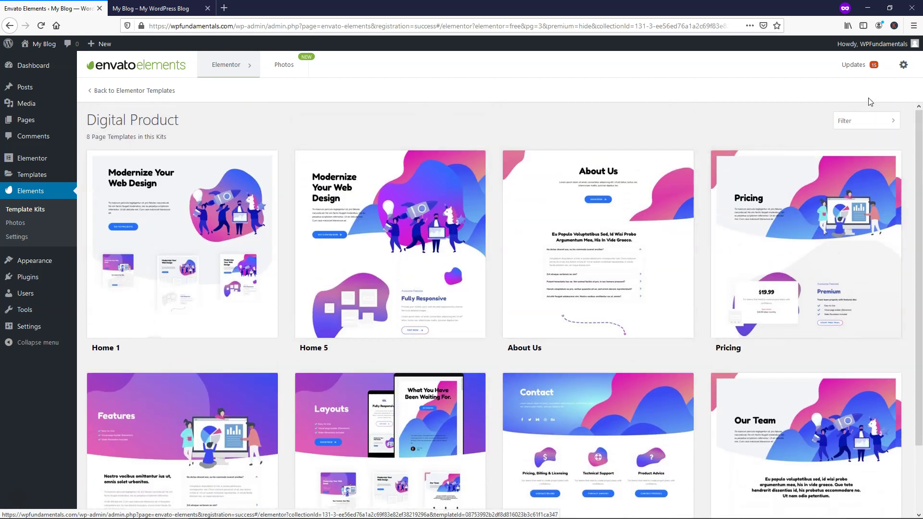
- Turn off Show Elementor Pro Templates so only the 8 free templates remain
click(865, 120)
click(846, 163)
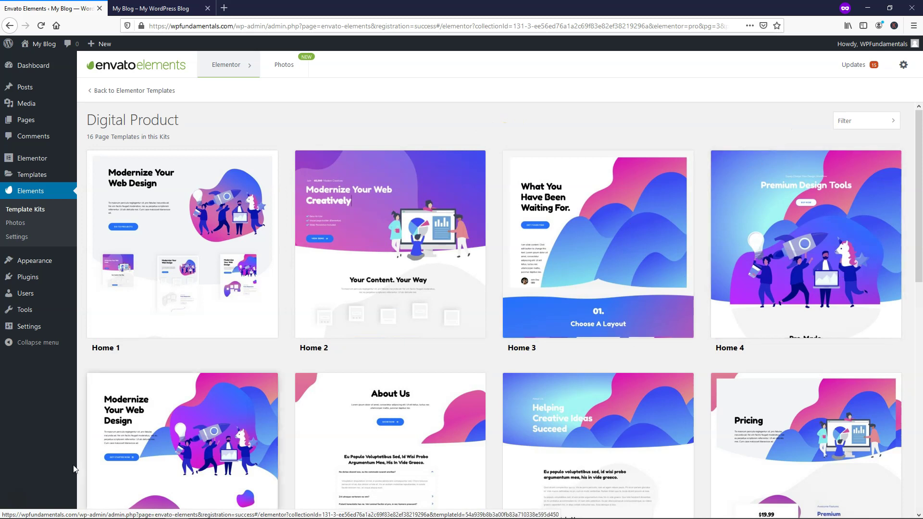
scroll(256, 398, down, 2)
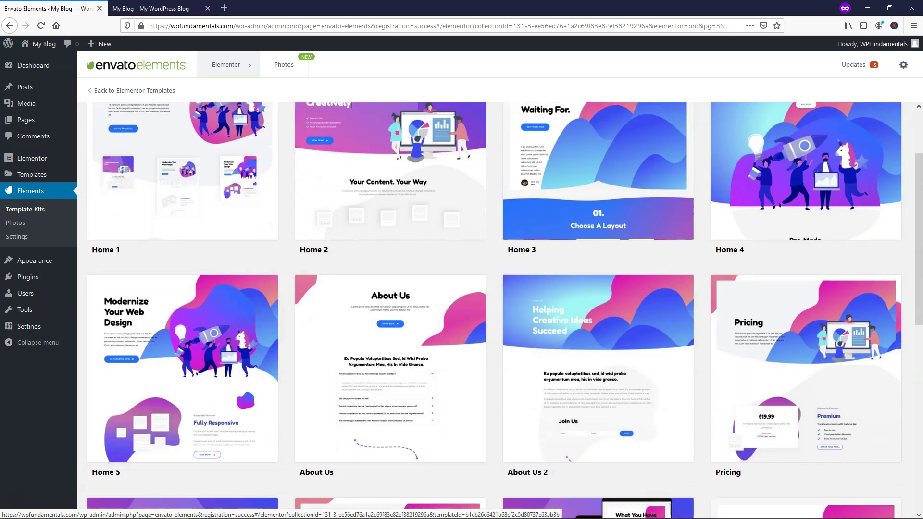
scroll(860, 128, up, 2)
mouse_move(891, 117)
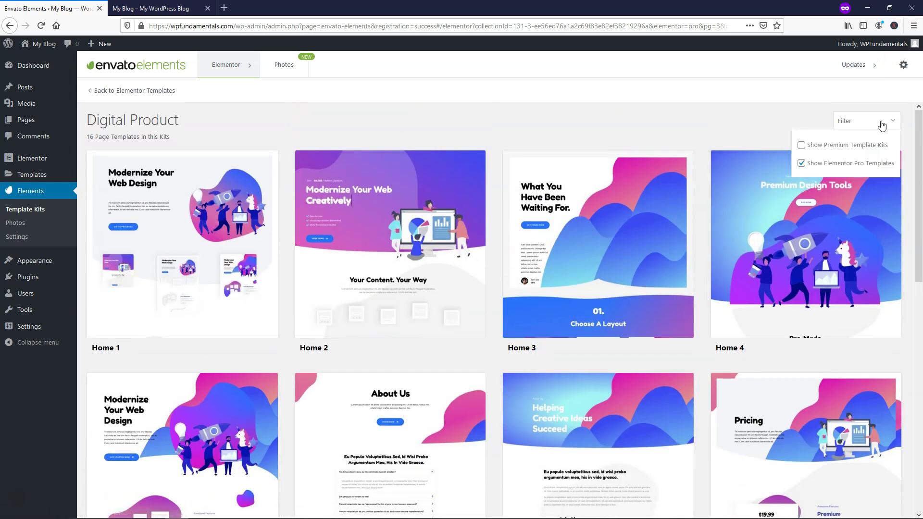
click(837, 165)
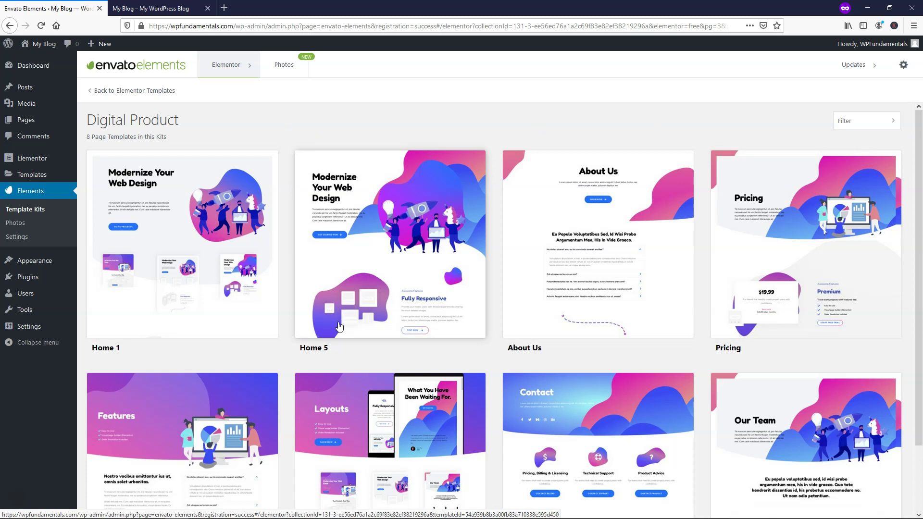
- Create a draft page named 'Home' from the Digital Product Home 1 template
click(197, 243)
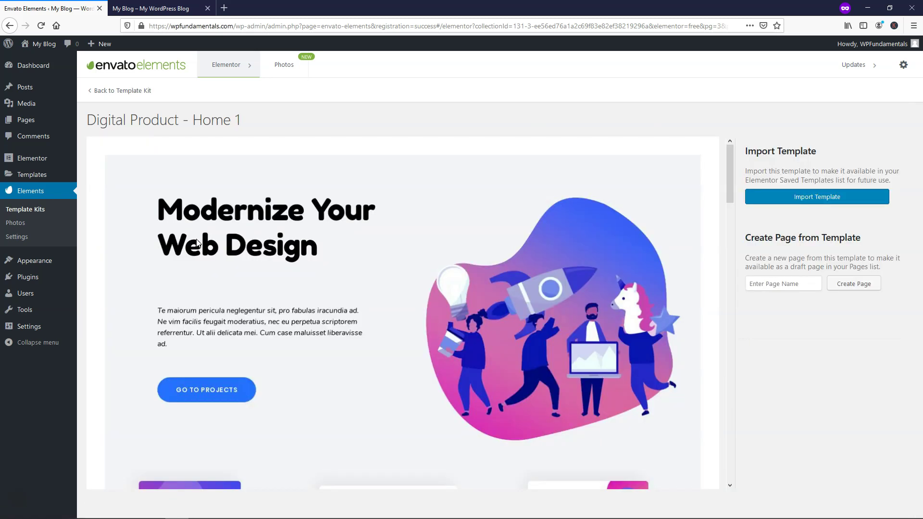
scroll(596, 241, down, 15)
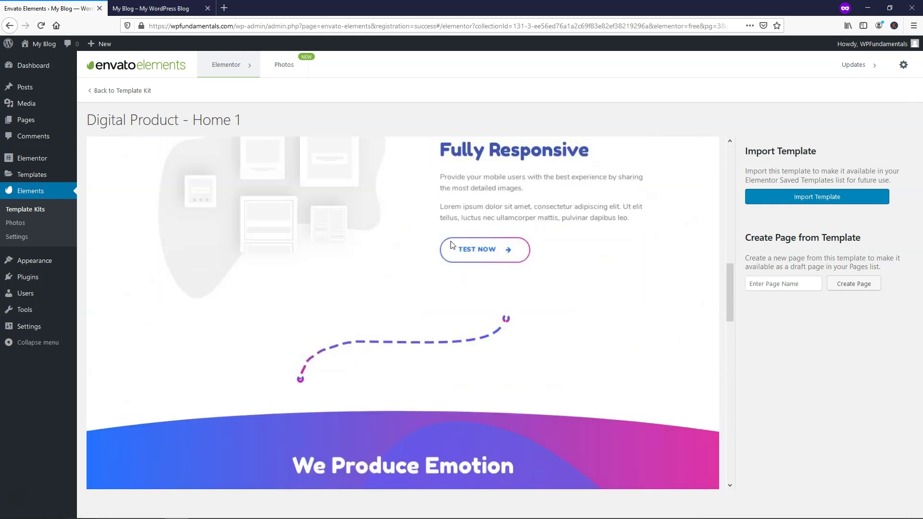
scroll(451, 242, down, 10)
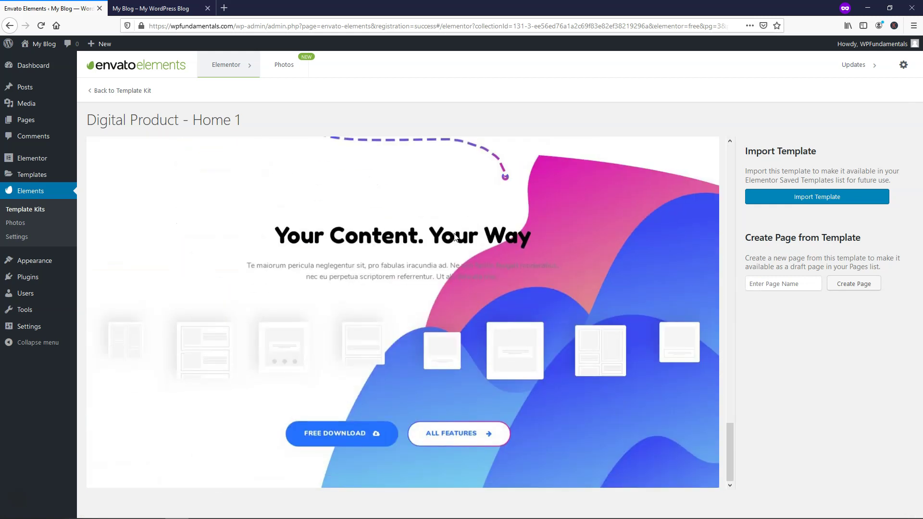
click(762, 288)
text(Home)
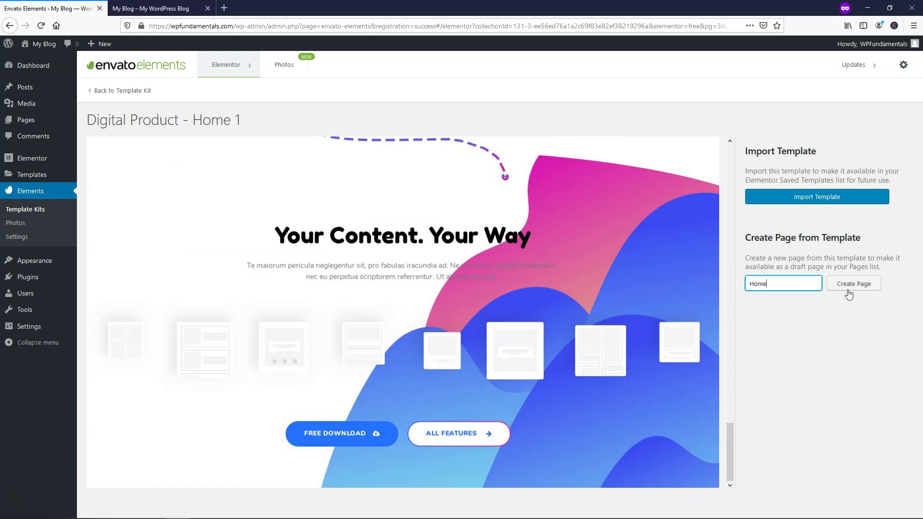
click(849, 293)
click(804, 205)
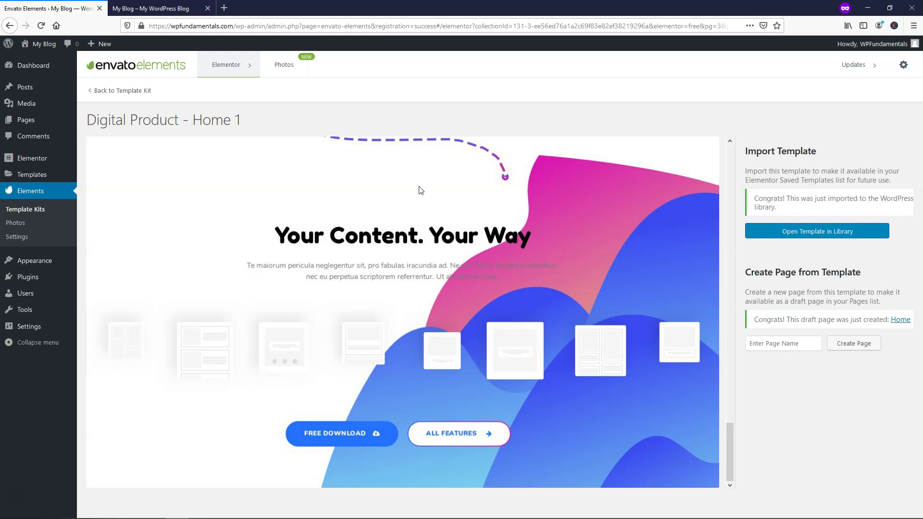
- Create a draft page named 'Team' from the kit's Our Team template
click(101, 91)
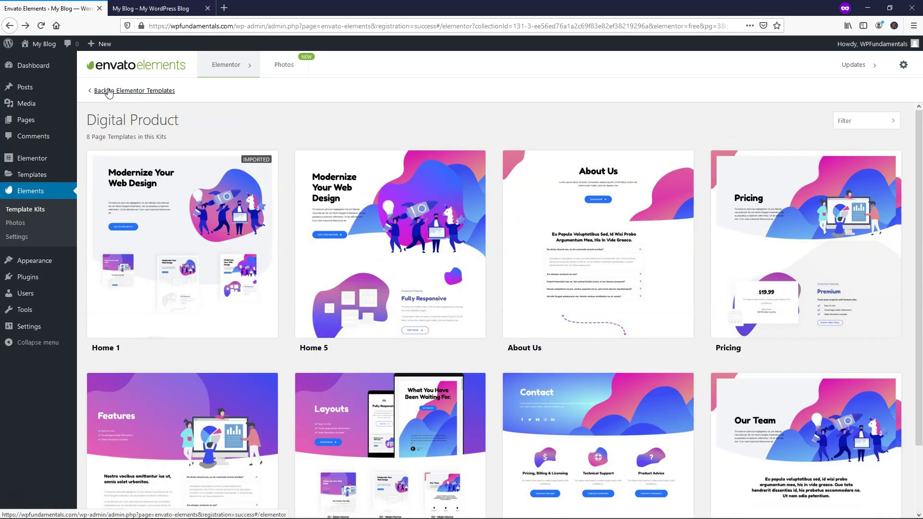
scroll(605, 280, down, 3)
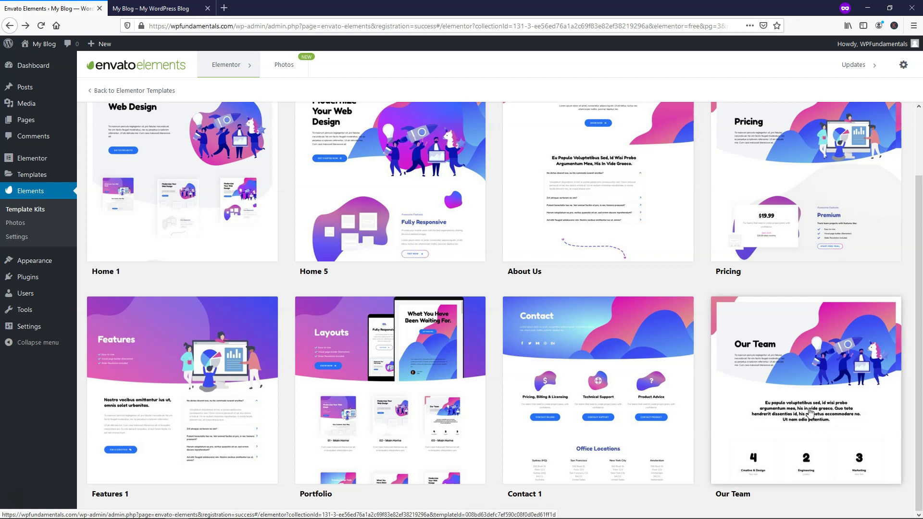
click(792, 395)
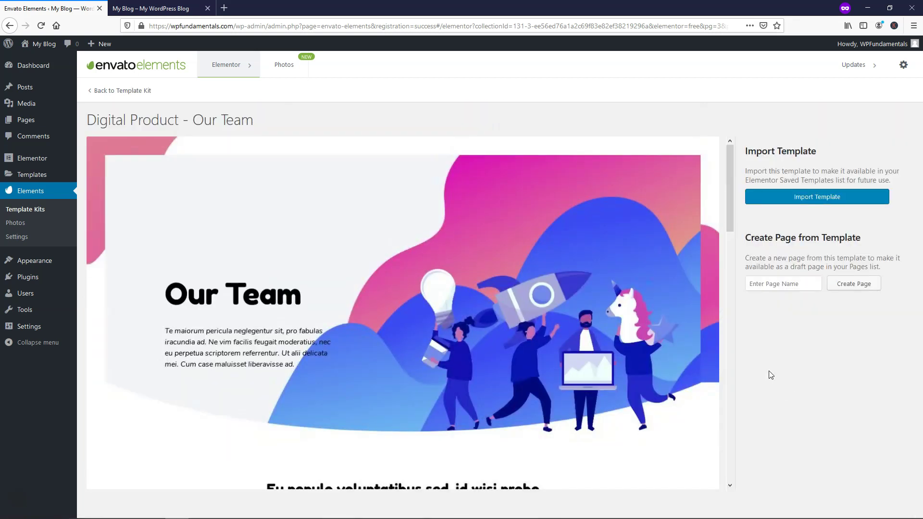
click(764, 284)
text(Team)
click(847, 283)
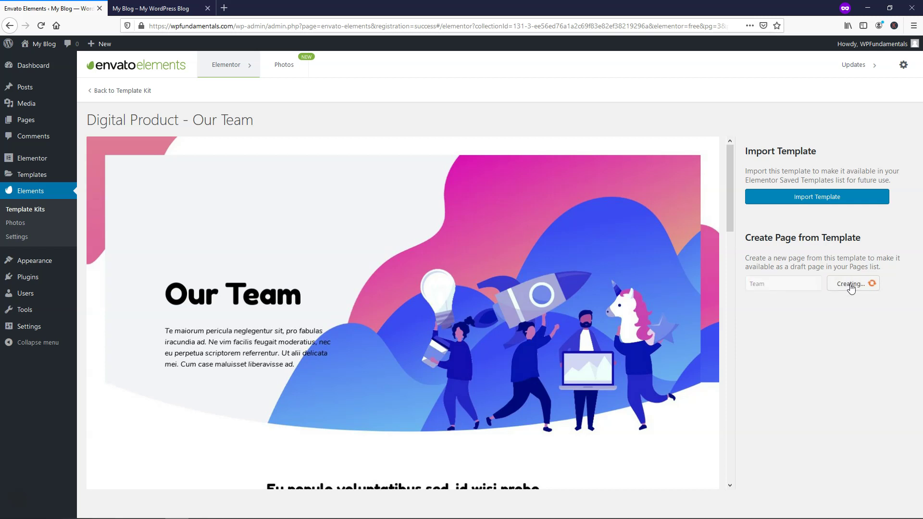
click(806, 195)
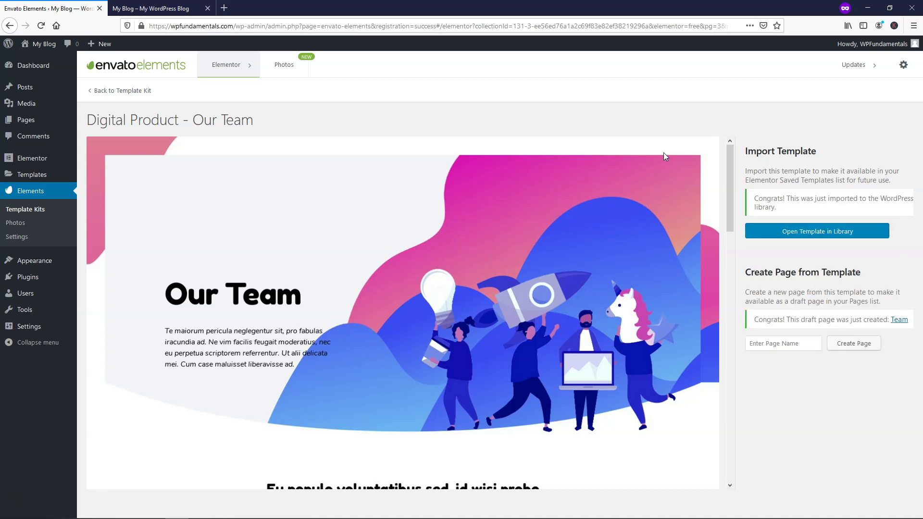
- Create a 'Pricing' draft page from the Pricing template and return to the kit grid
click(113, 91)
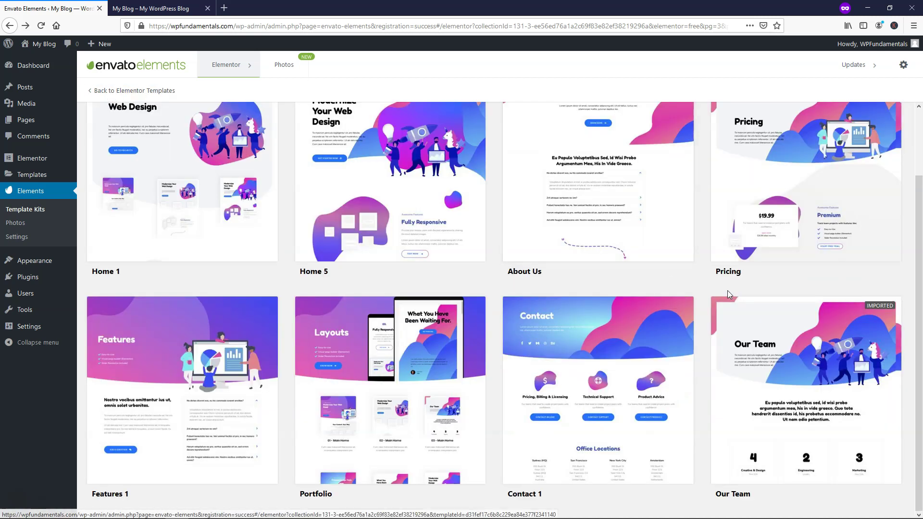
click(740, 231)
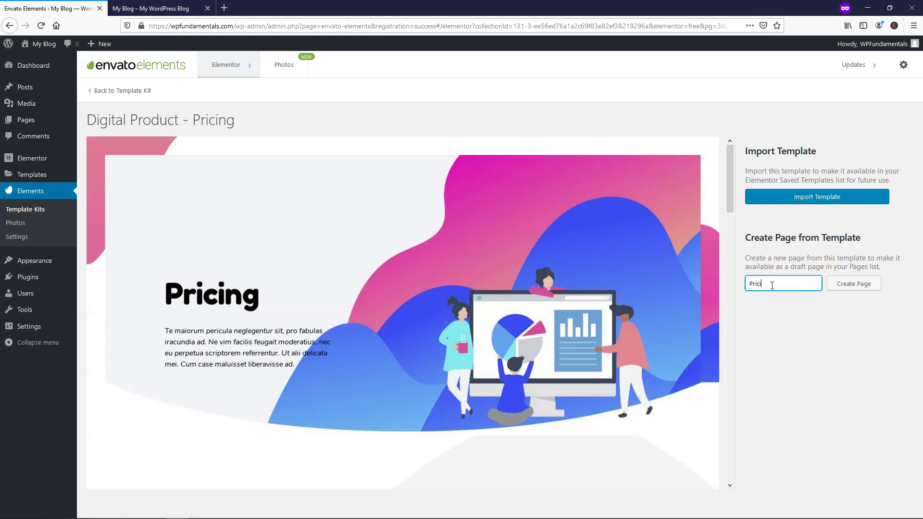
click(854, 287)
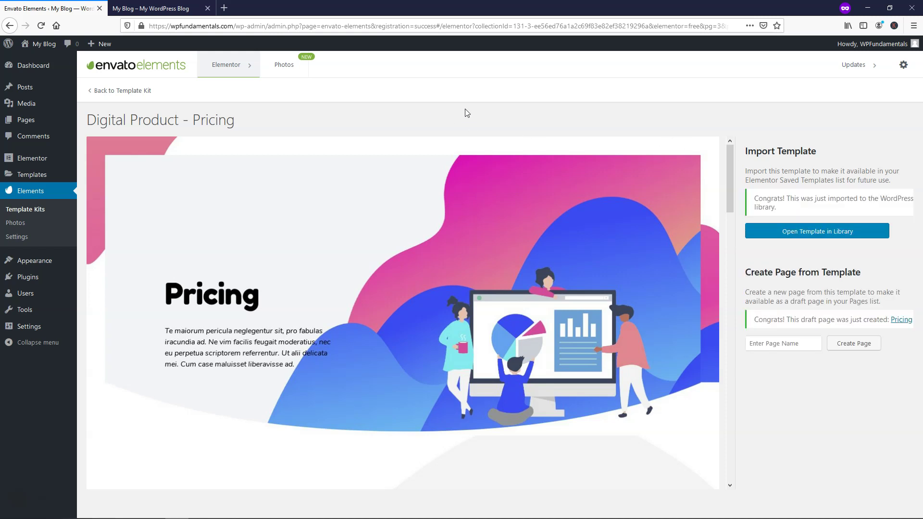
click(106, 94)
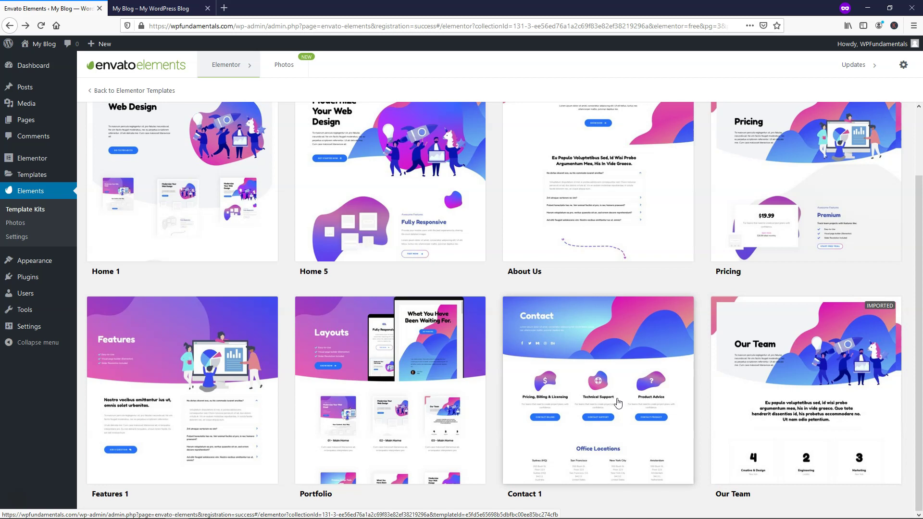
- Create a draft page named 'Contact' from the Contact 1 template
click(594, 386)
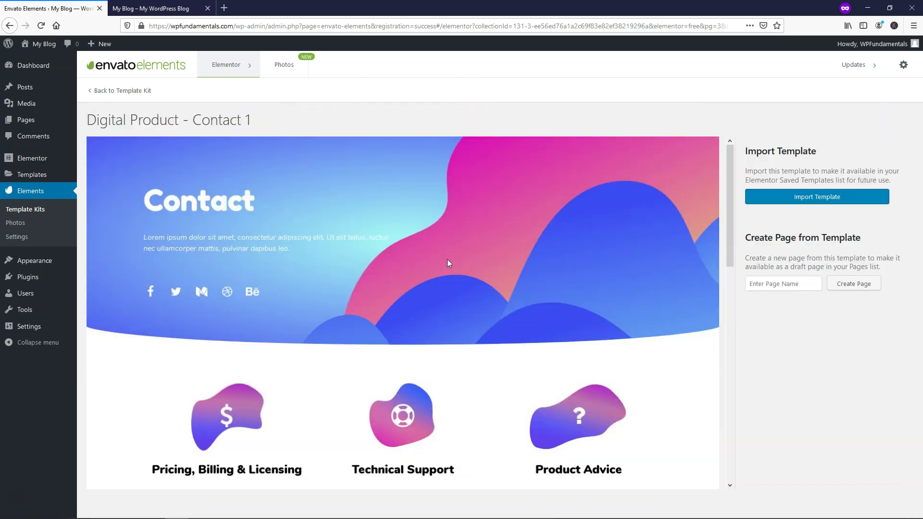
scroll(449, 260, down, 10)
scroll(451, 263, up, 10)
click(875, 286)
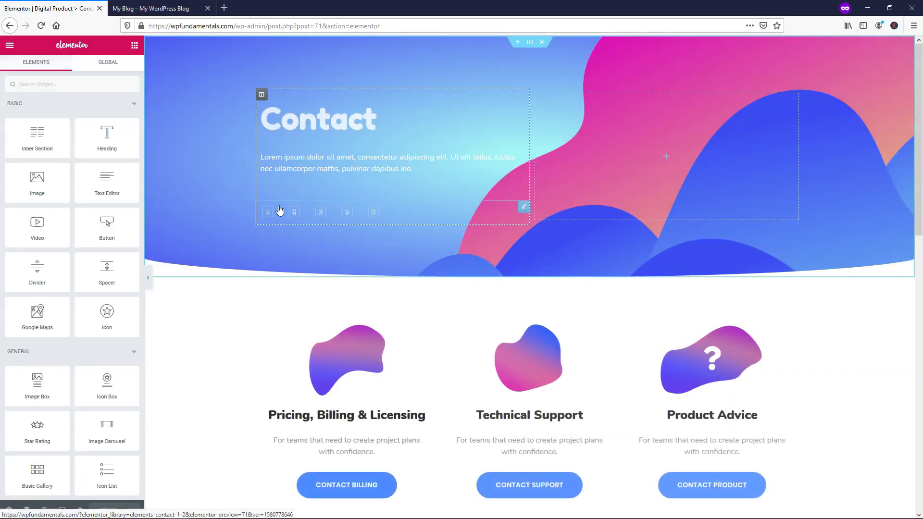
- Use Exit to Dashboard in the Elementor menu to leave the Contact 1 editor
scroll(291, 232, down, 10)
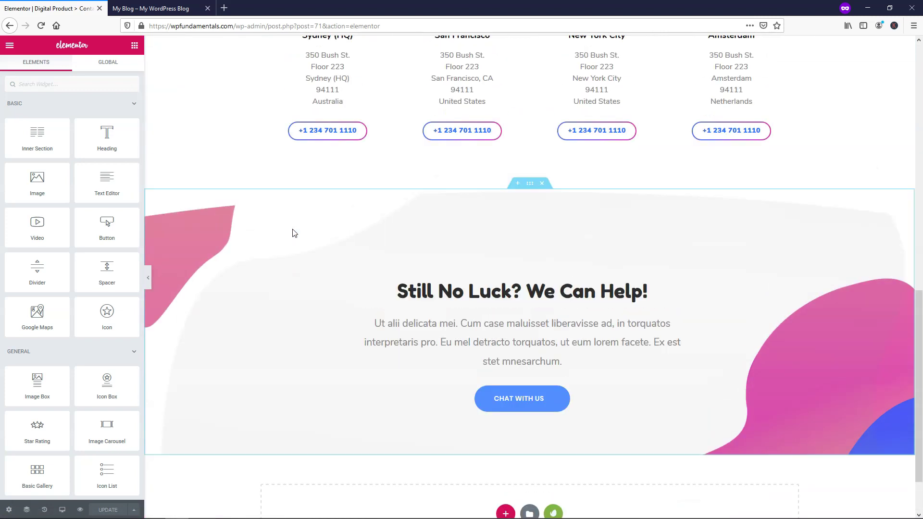
scroll(288, 230, up, 12)
click(8, 48)
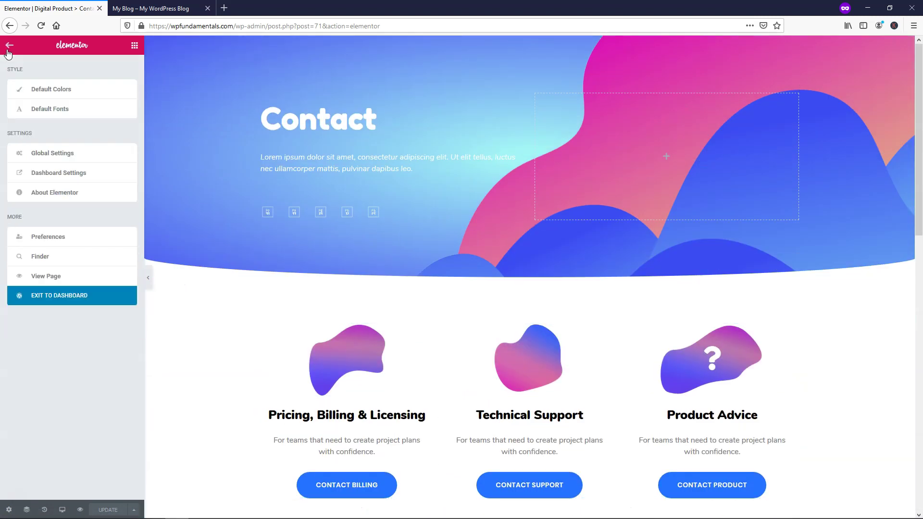
click(48, 299)
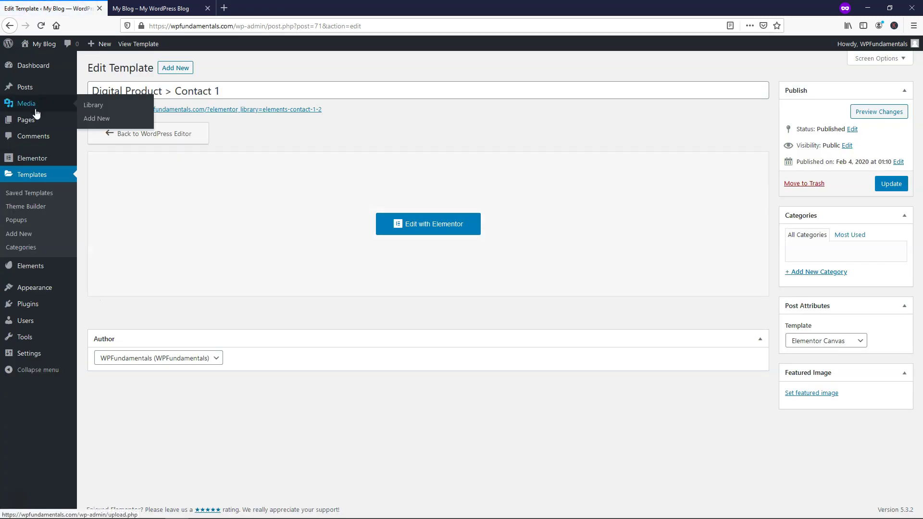
- Move the Privacy Policy and Sample Page pages to the Trash with Bulk Actions
click(29, 121)
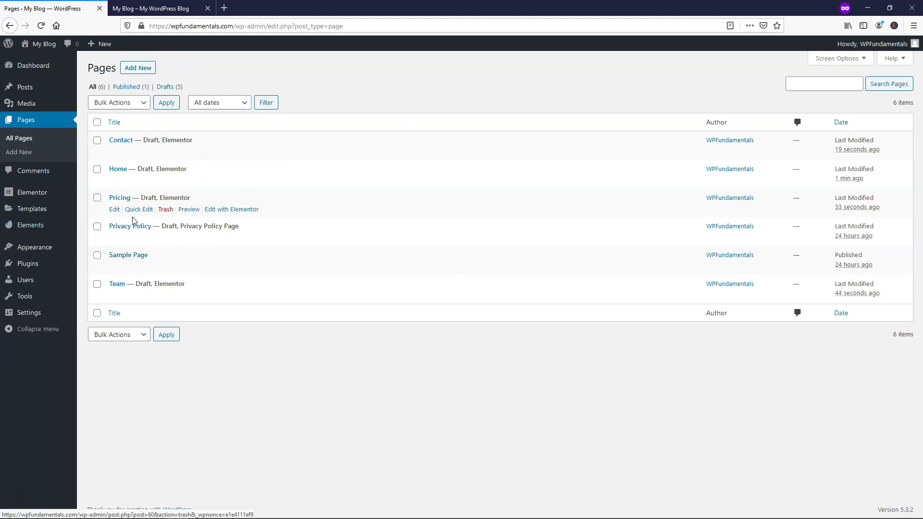
click(97, 227)
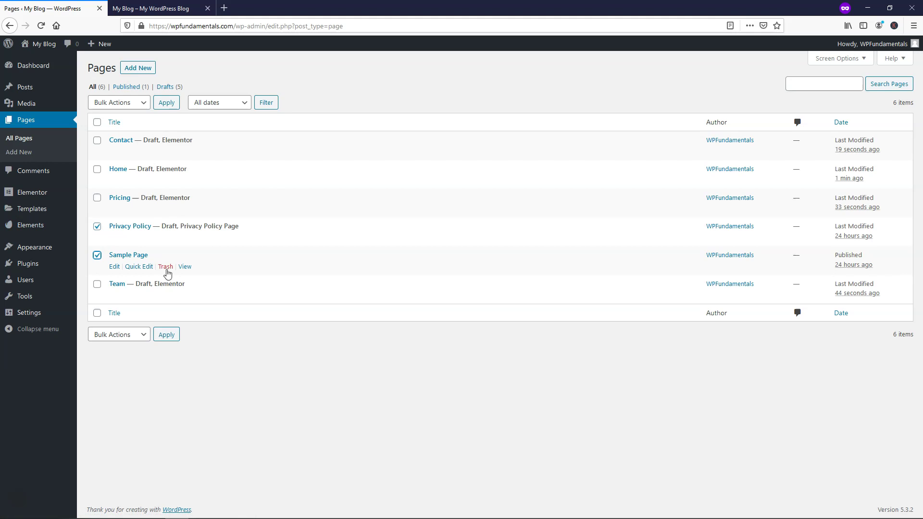
click(119, 108)
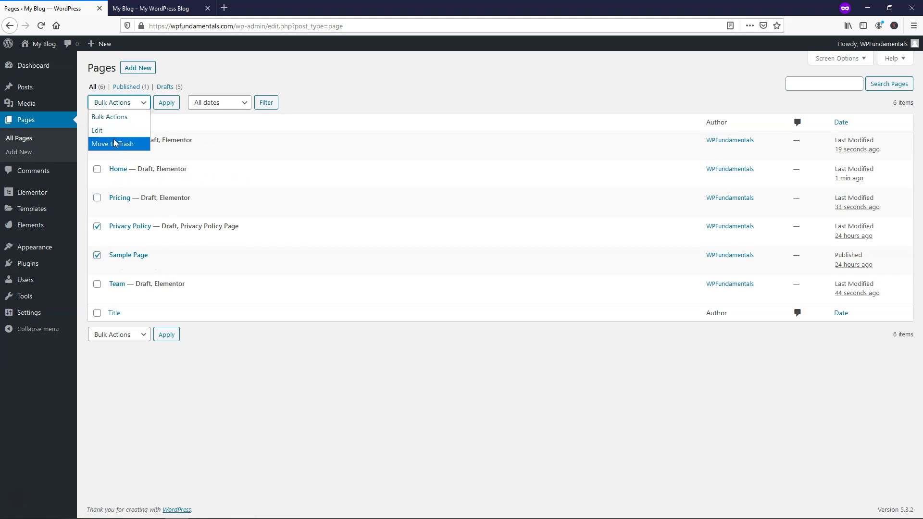
click(115, 144)
click(164, 106)
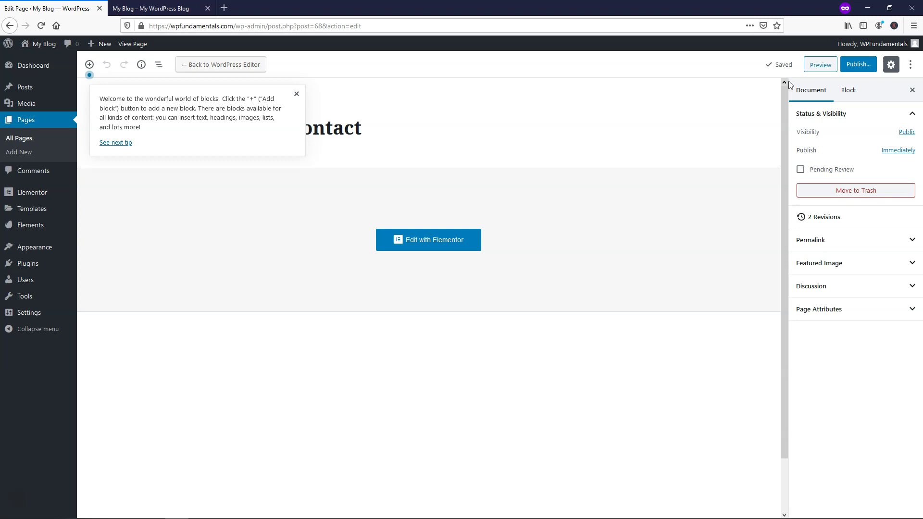
- Publish the Contact page and go back to the Pages list
click(859, 65)
click(861, 67)
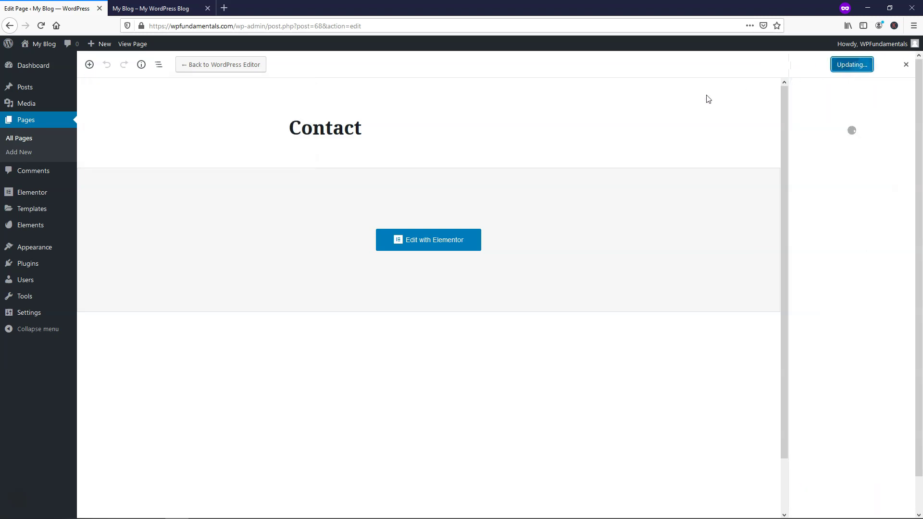
click(31, 124)
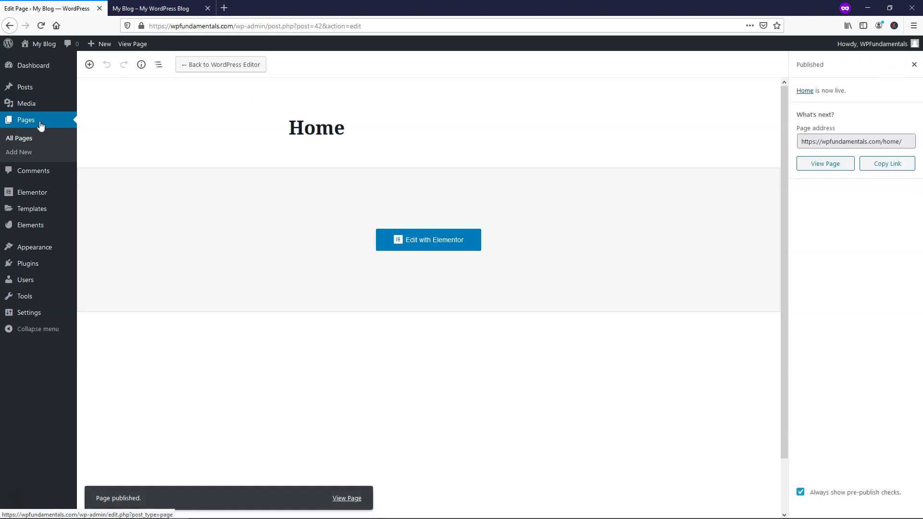
click(67, 120)
- Publish the Pricing and Team draft pages in turn
click(118, 210)
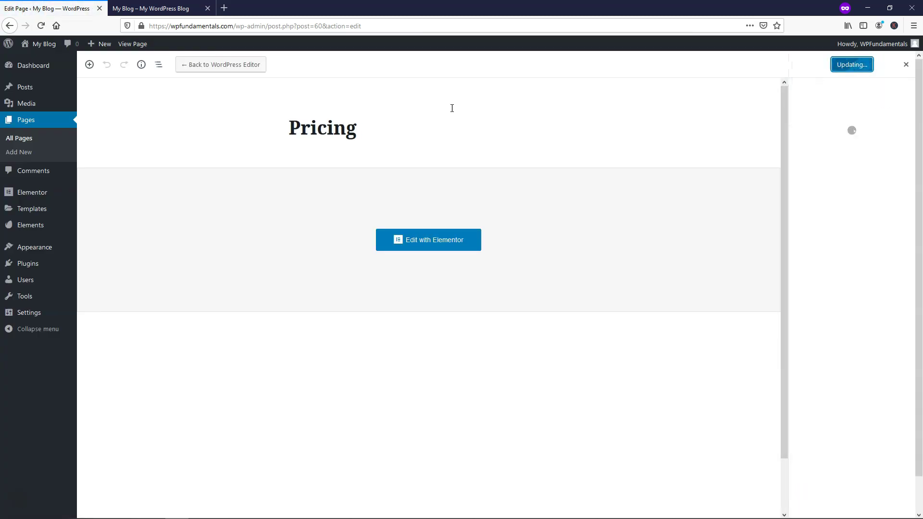
click(32, 124)
click(114, 238)
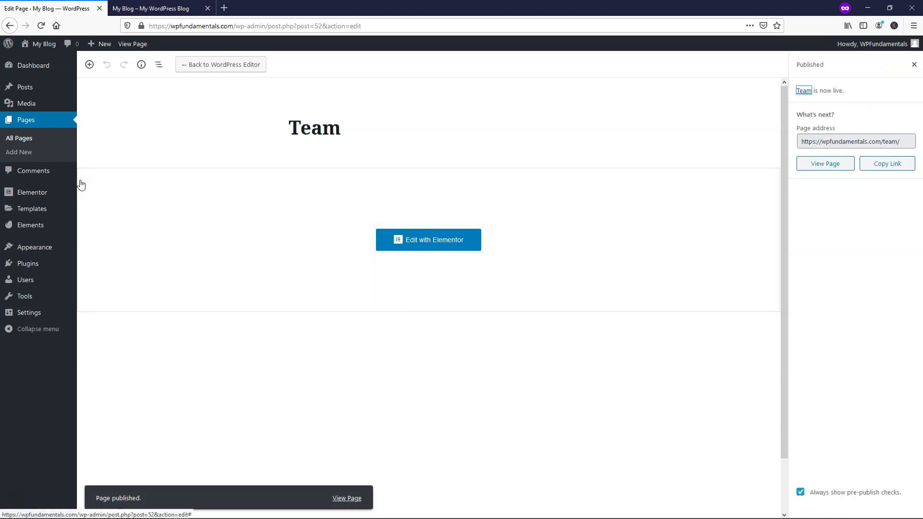
- Create and save Menu 1 with the four site pages
mouse_move(47, 250)
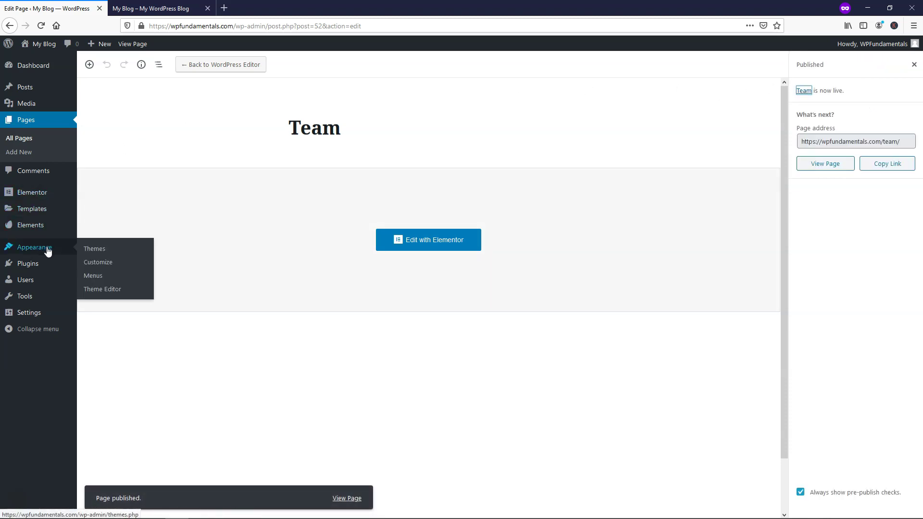
click(93, 280)
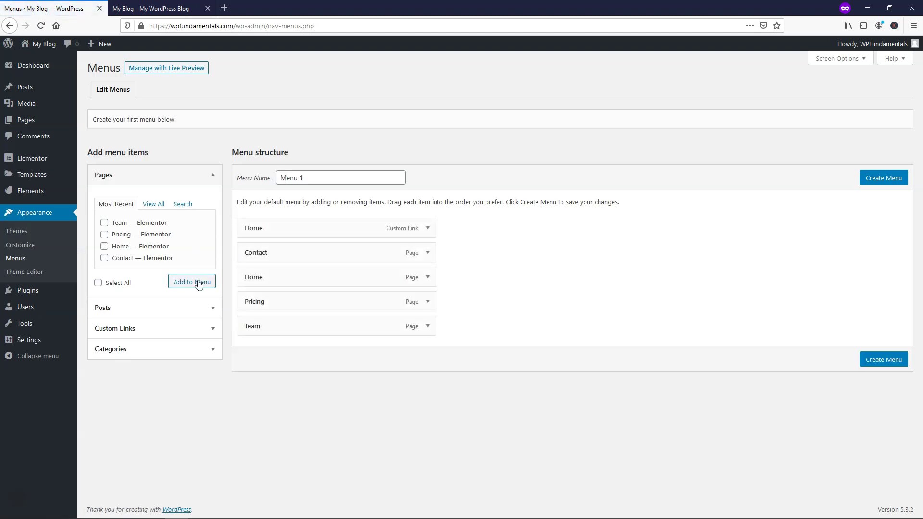
click(883, 178)
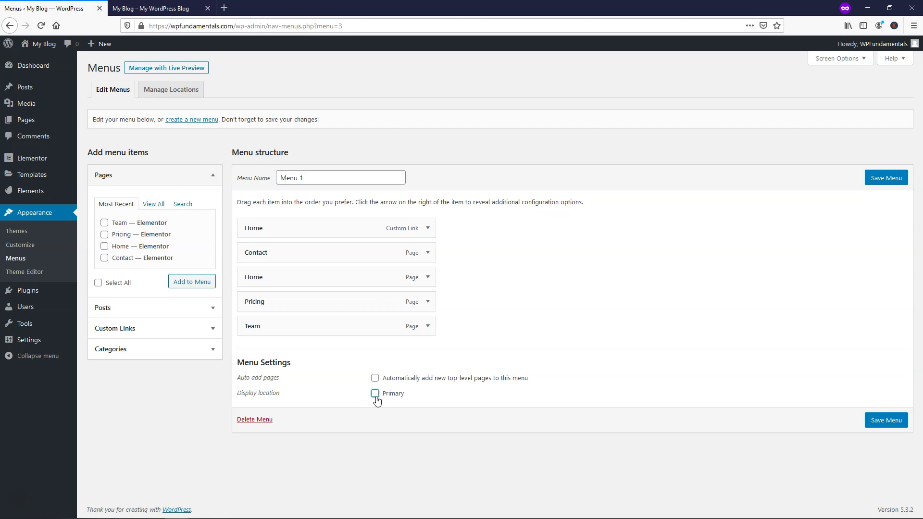
- Assign Menu 1 to Primary, drop the Home custom link, move Home page first, save
click(376, 395)
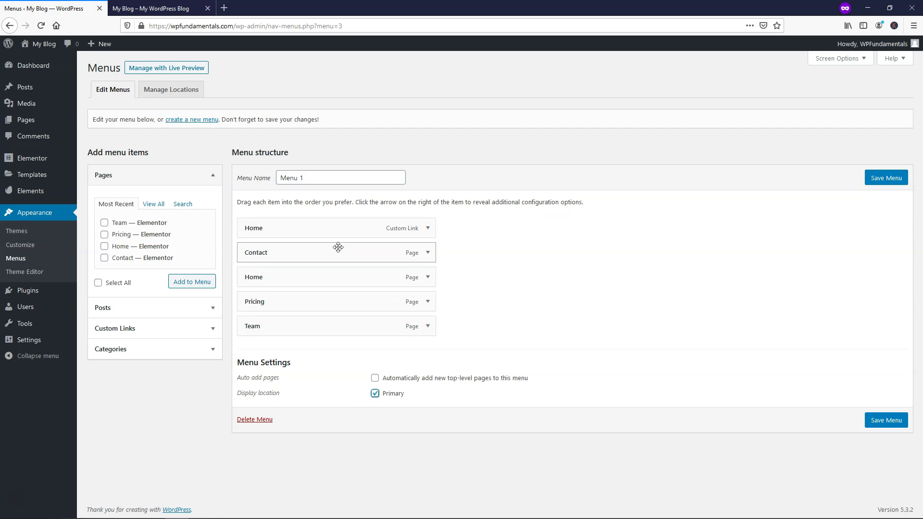
click(427, 228)
click(254, 325)
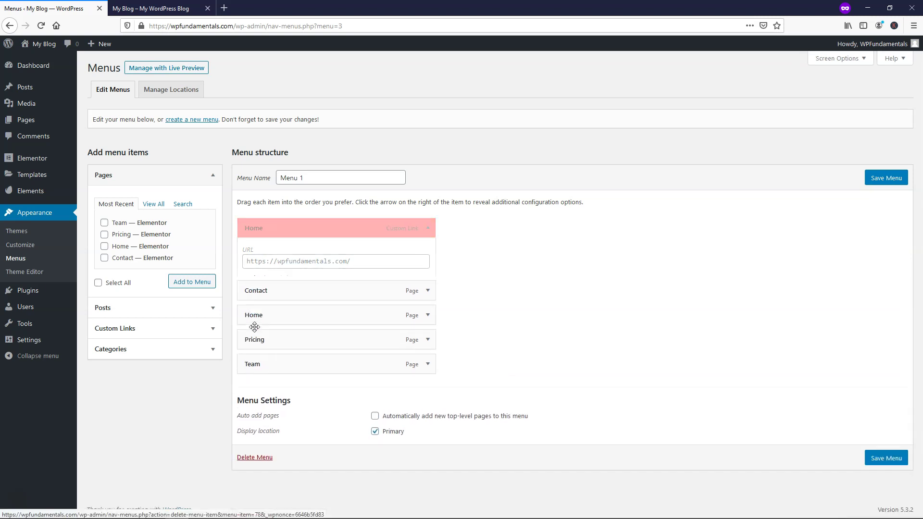
mouse_move(274, 254)
mouse_down()
mouse_move(273, 219)
mouse_move(280, 313)
mouse_move(274, 250)
mouse_move(258, 254)
mouse_move(272, 254)
mouse_up()
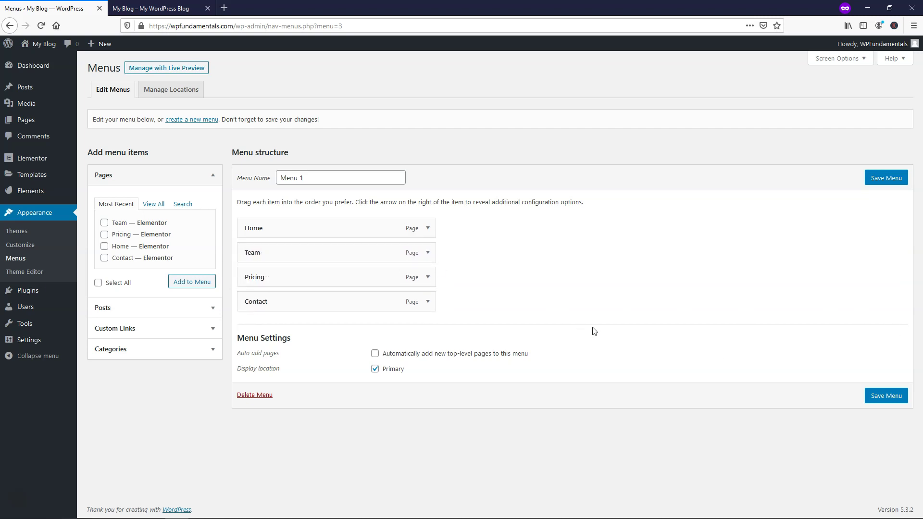
click(887, 400)
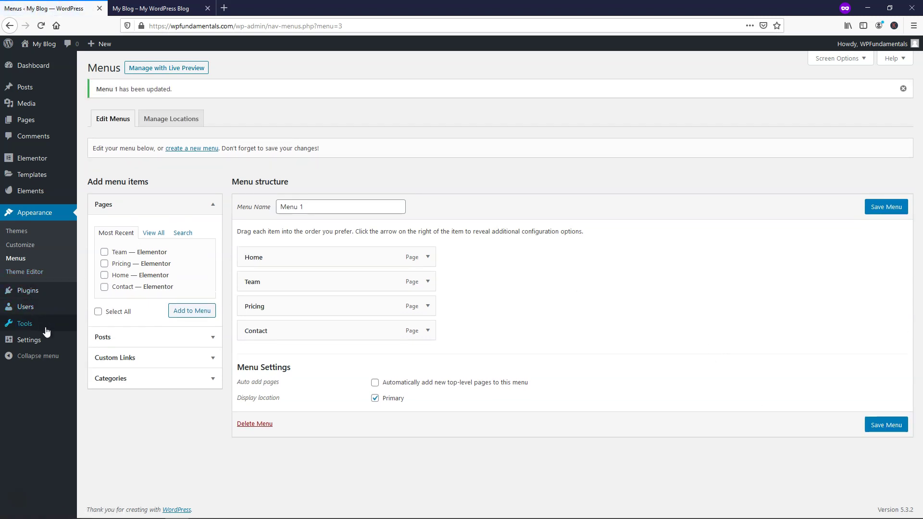
- Set Reading Settings to a static homepage of Home, save, and show the live site
mouse_move(46, 341)
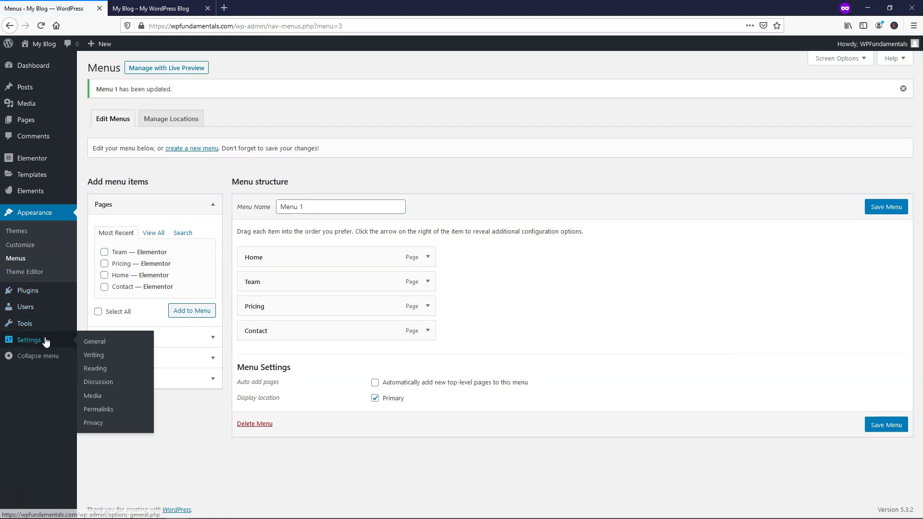
click(95, 373)
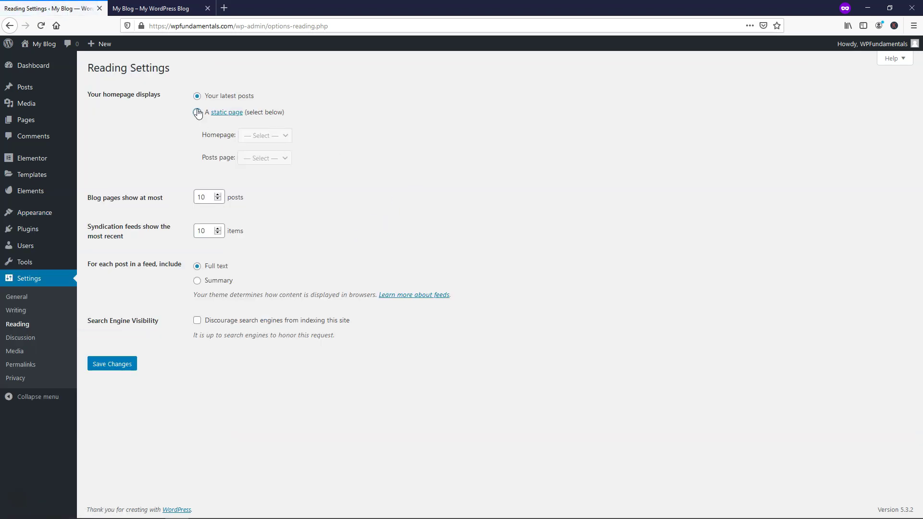
click(197, 113)
click(265, 136)
click(259, 186)
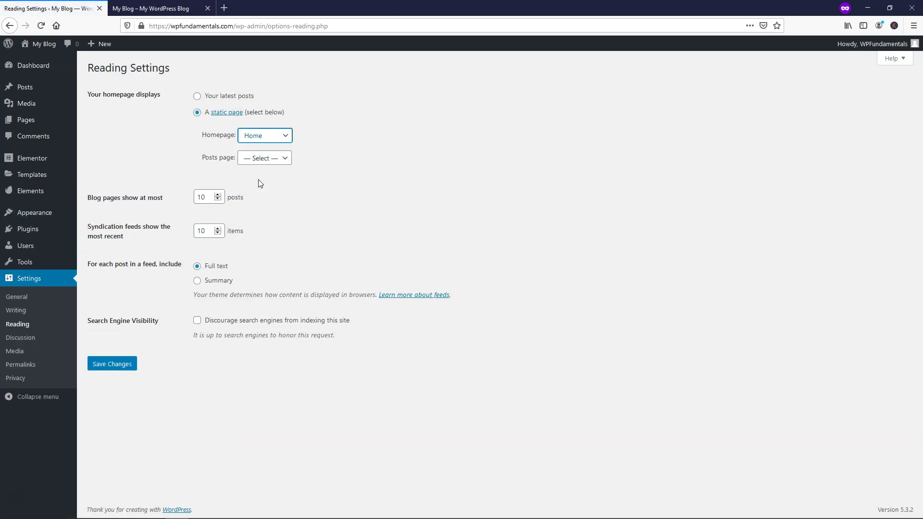
click(124, 366)
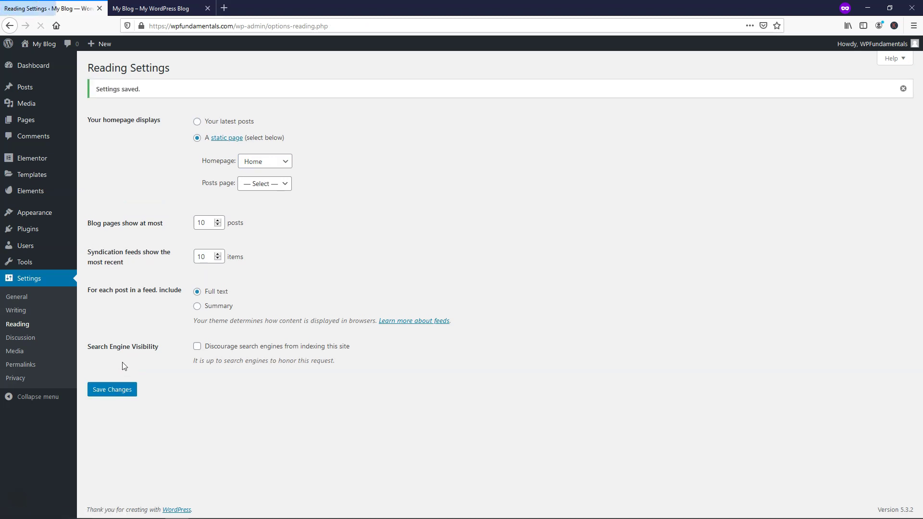
click(162, 10)
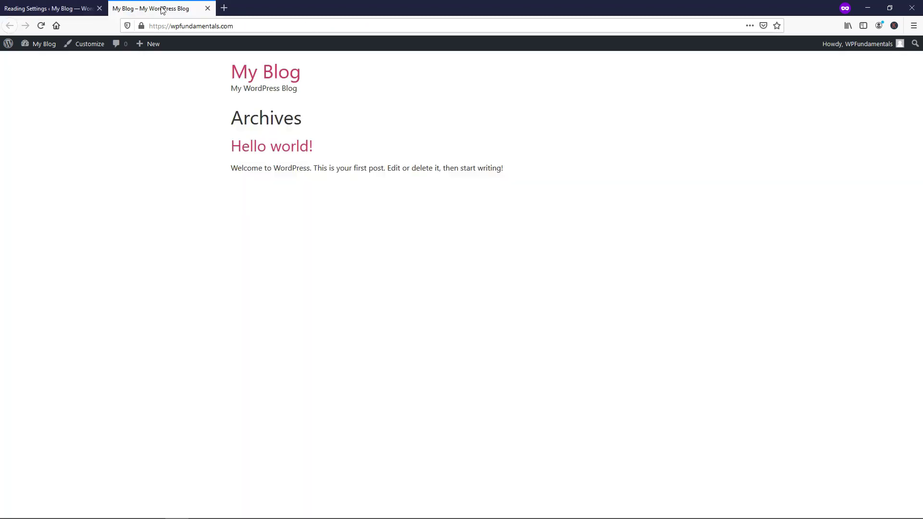
- Reload the live site, visit Team, Pricing and Contact from its menu, return to admin
click(41, 25)
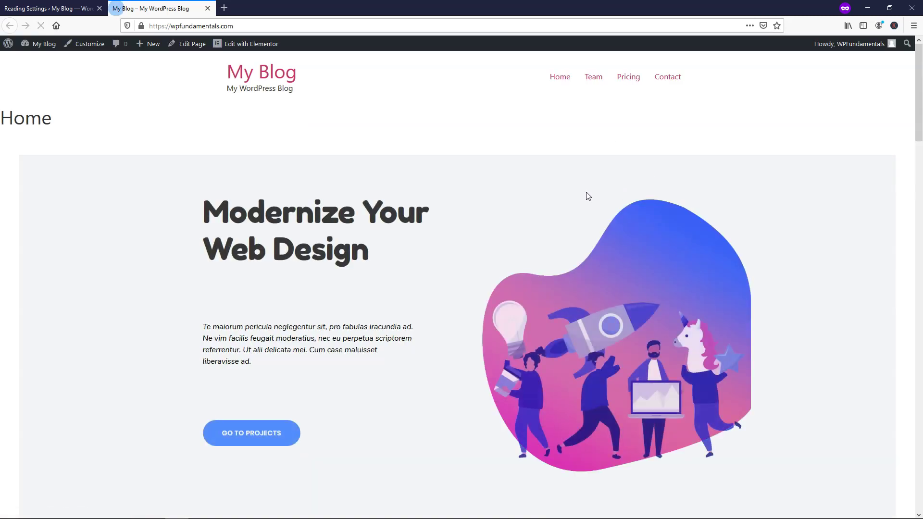
click(595, 78)
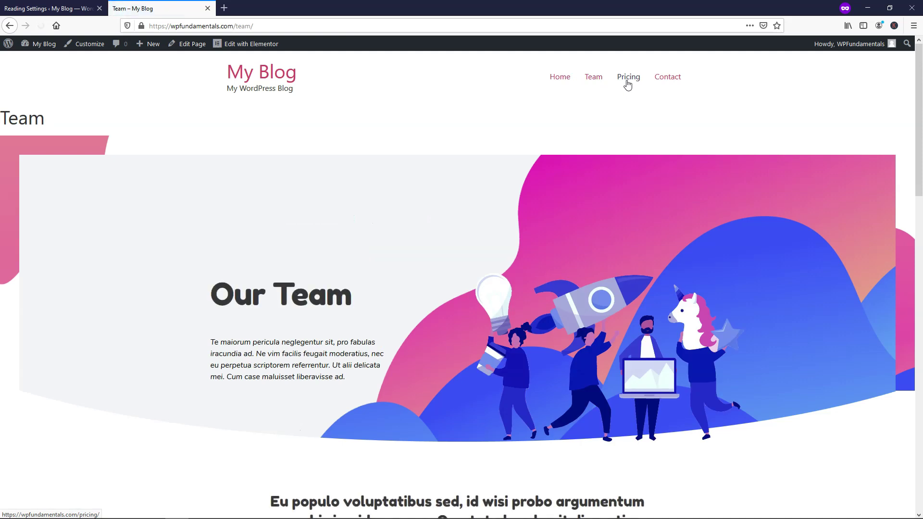
click(628, 78)
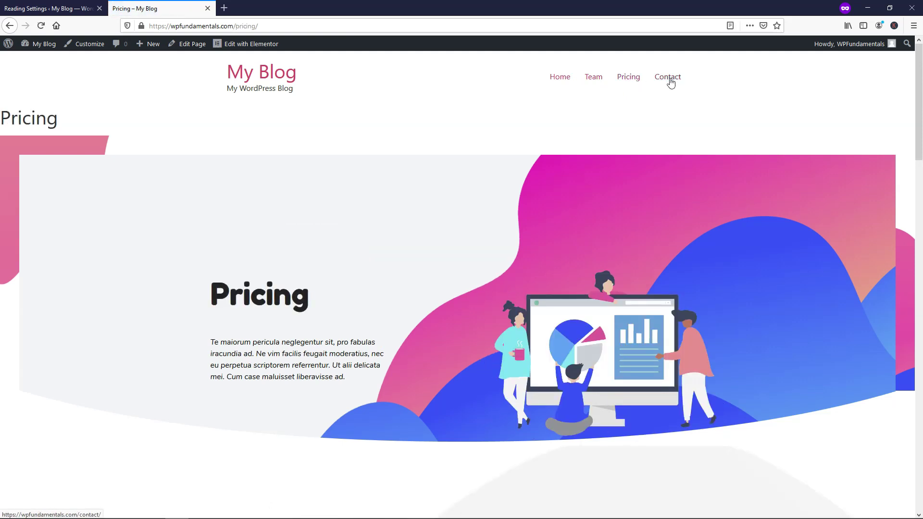
click(670, 81)
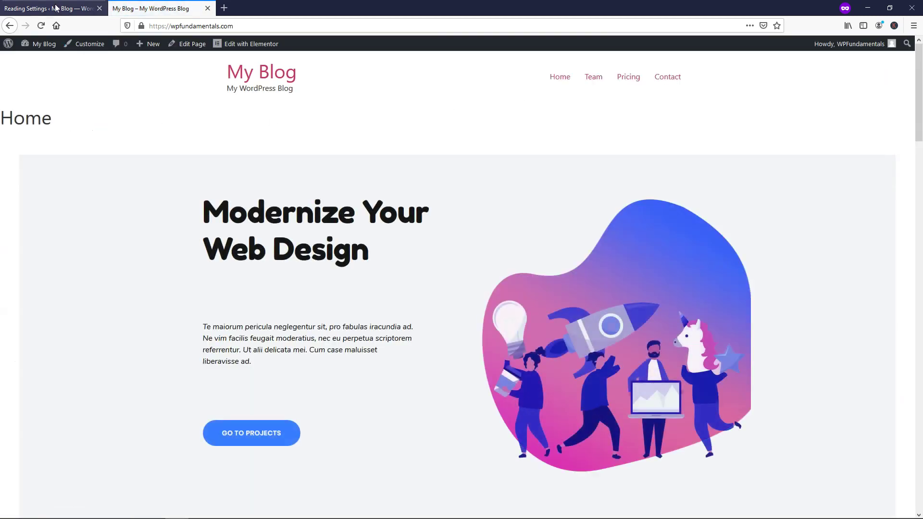
click(48, 8)
- Give the Contact page the Elementor Full Width template and update it
click(41, 120)
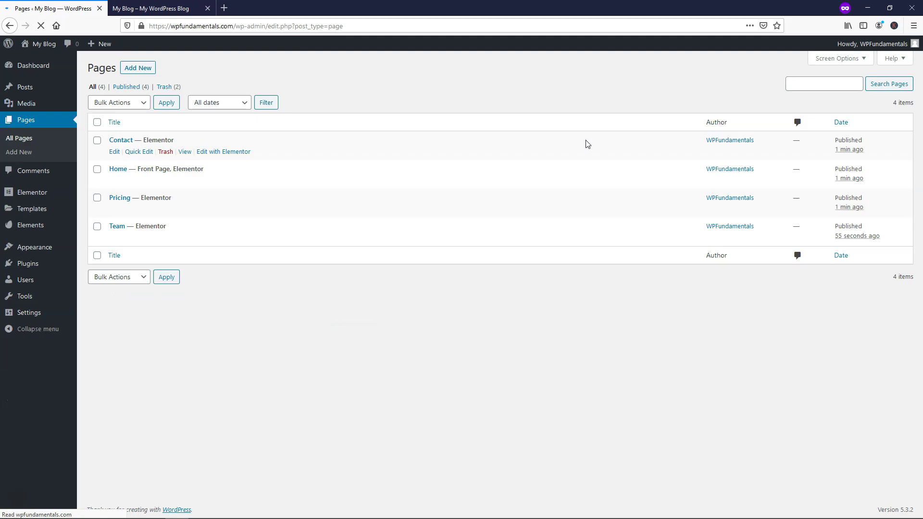
click(113, 153)
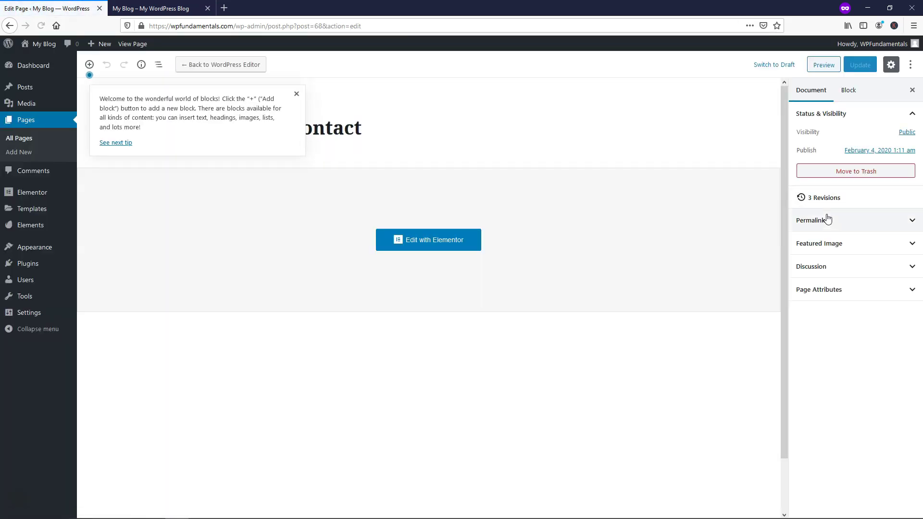
click(844, 290)
click(846, 323)
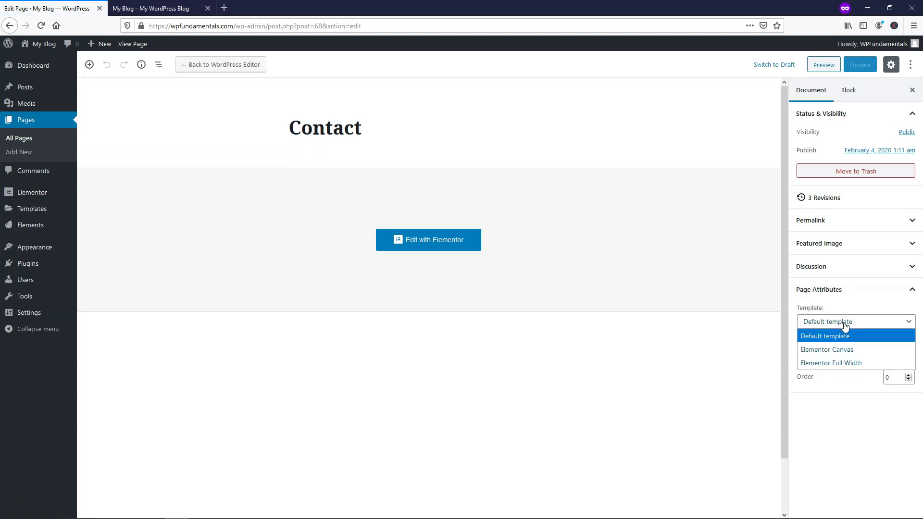
click(838, 363)
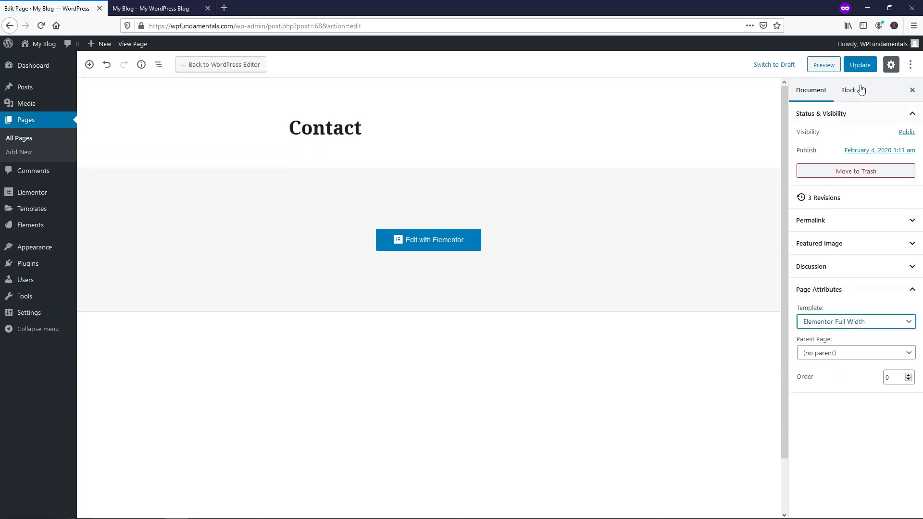
click(860, 64)
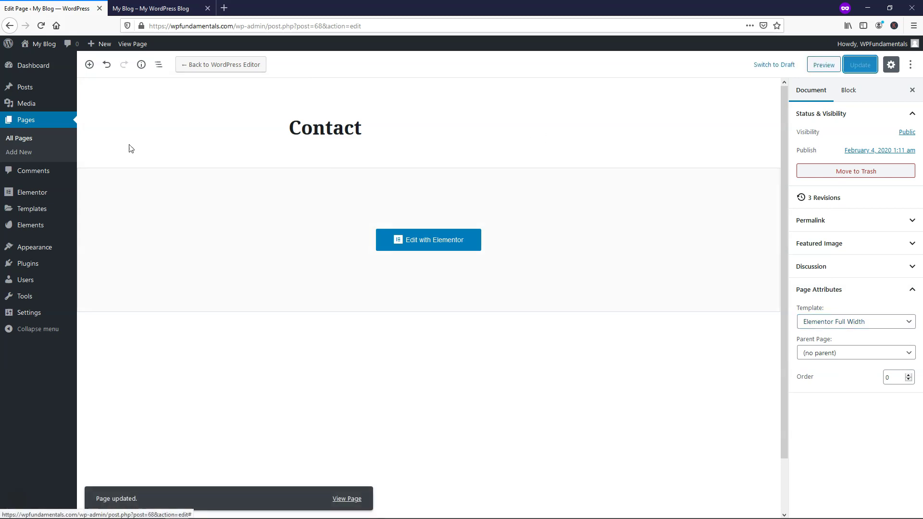
- Give the Home page the Elementor Full Width template and update it
click(31, 124)
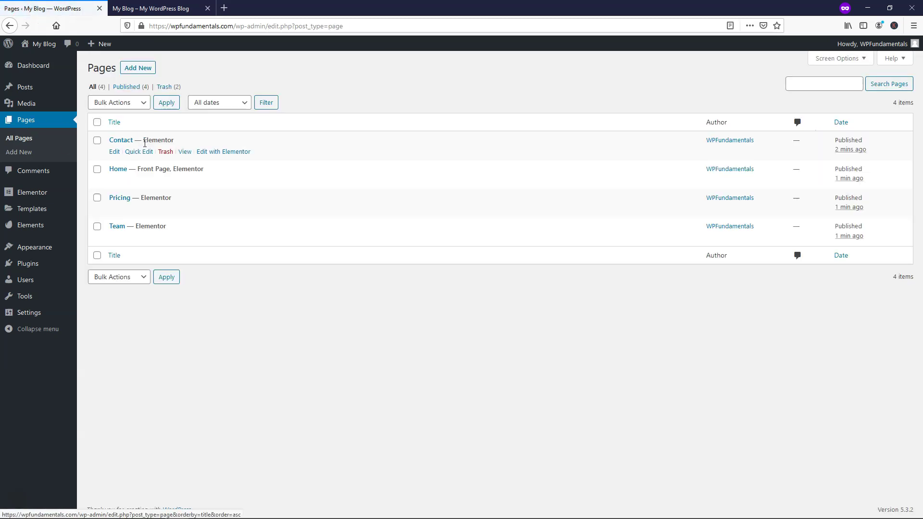
click(114, 186)
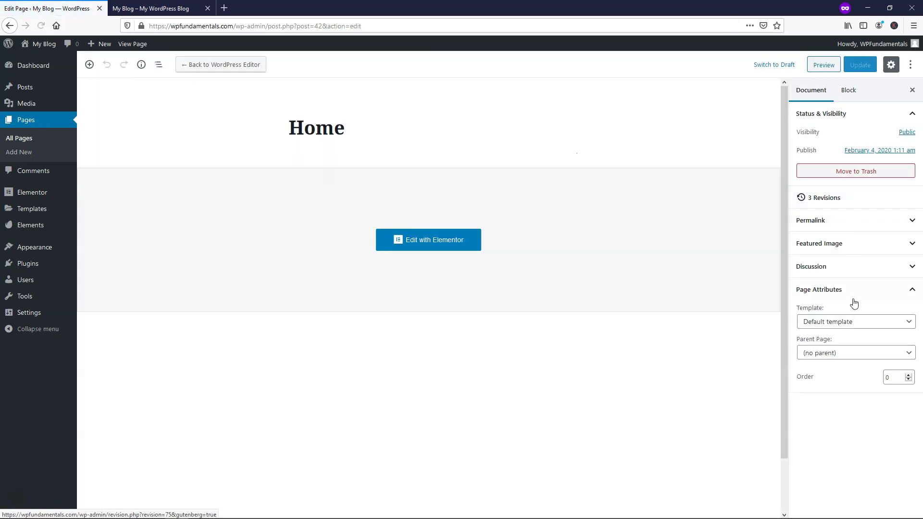
click(846, 321)
click(824, 364)
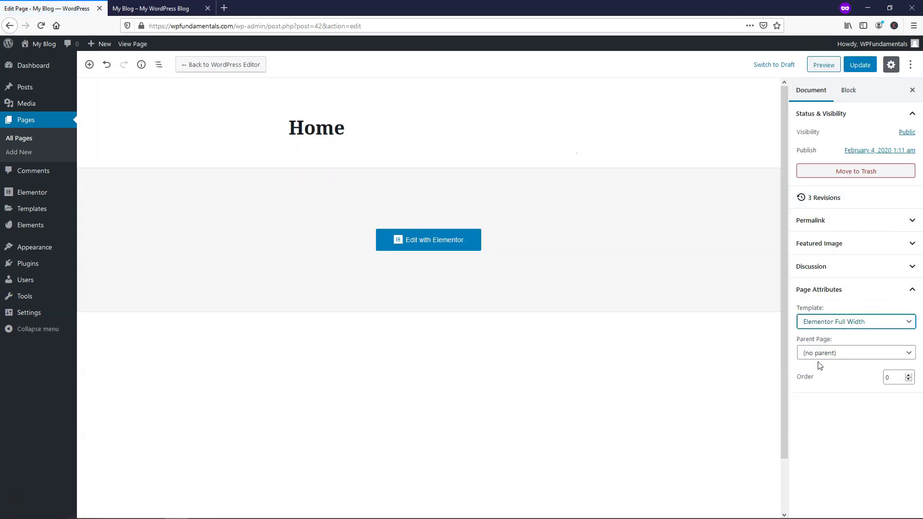
click(861, 65)
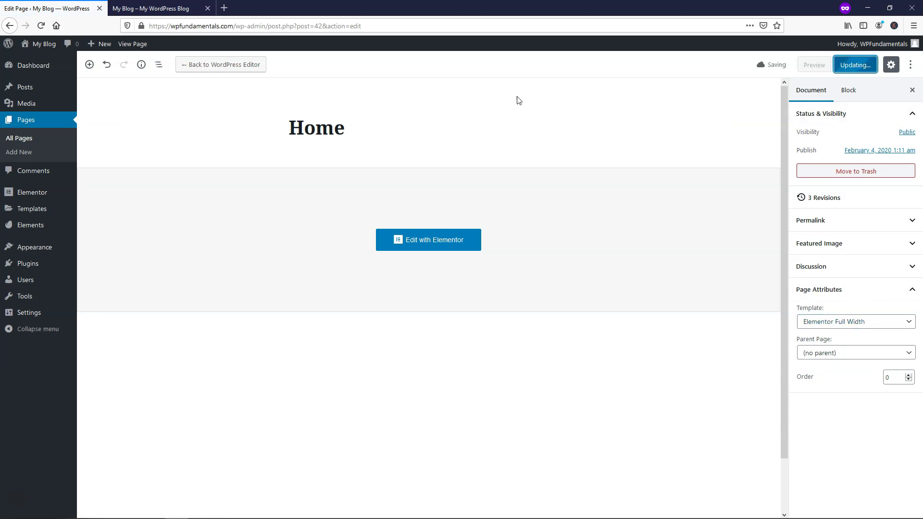
- Give the Pricing page the Elementor Full Width template and update it
click(14, 126)
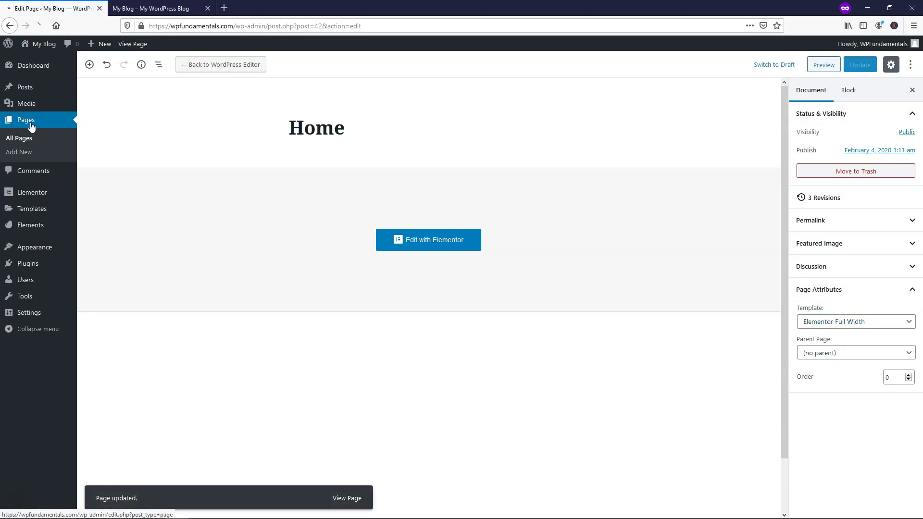
click(114, 209)
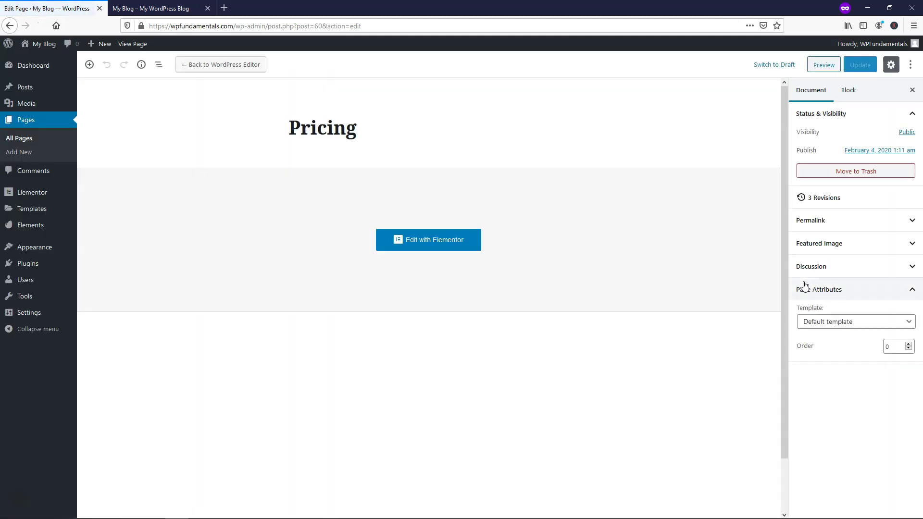
click(854, 322)
click(840, 363)
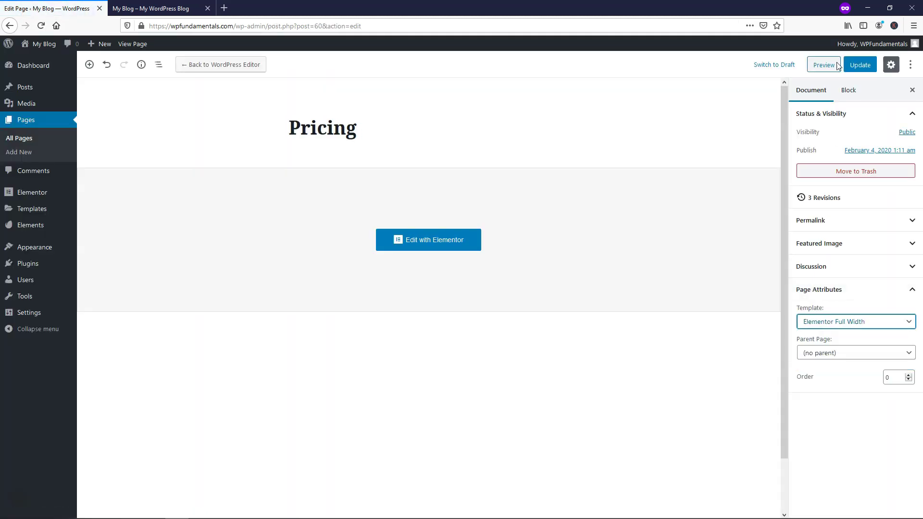
click(860, 65)
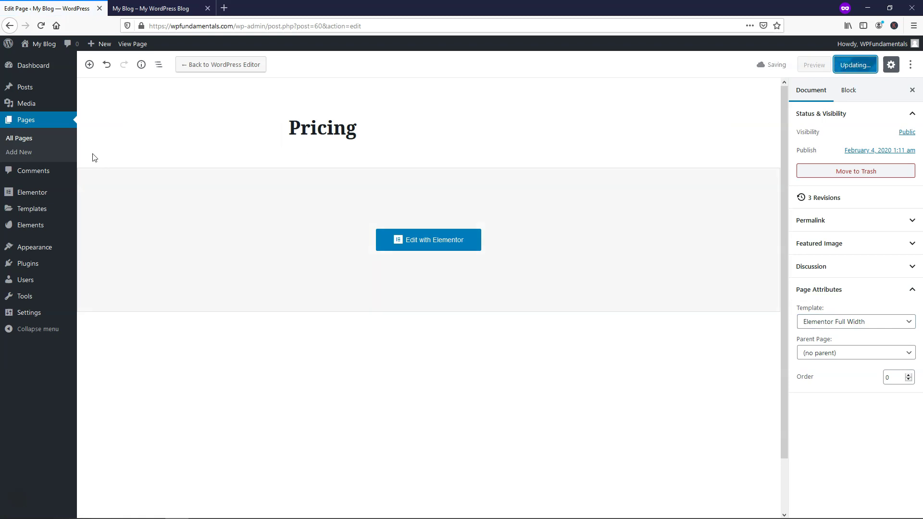
- Give the Team page the Elementor Full Width template and update it
click(43, 128)
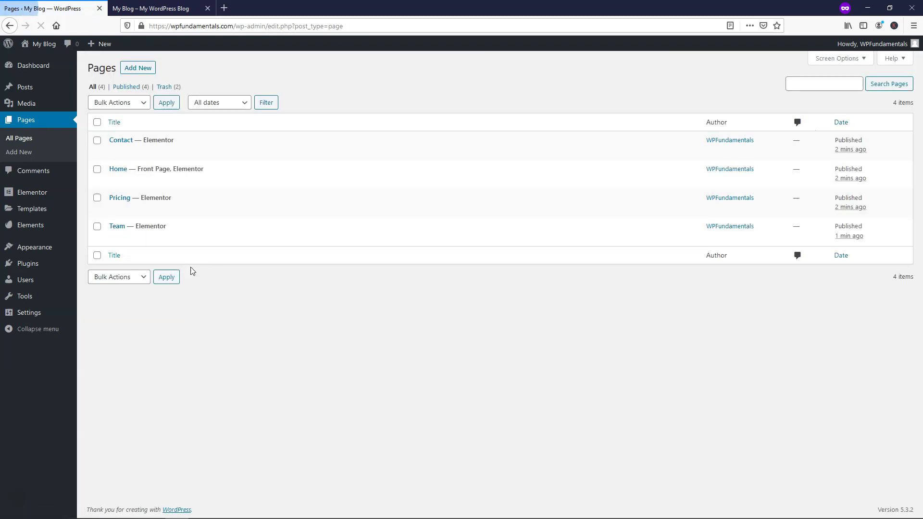
click(114, 238)
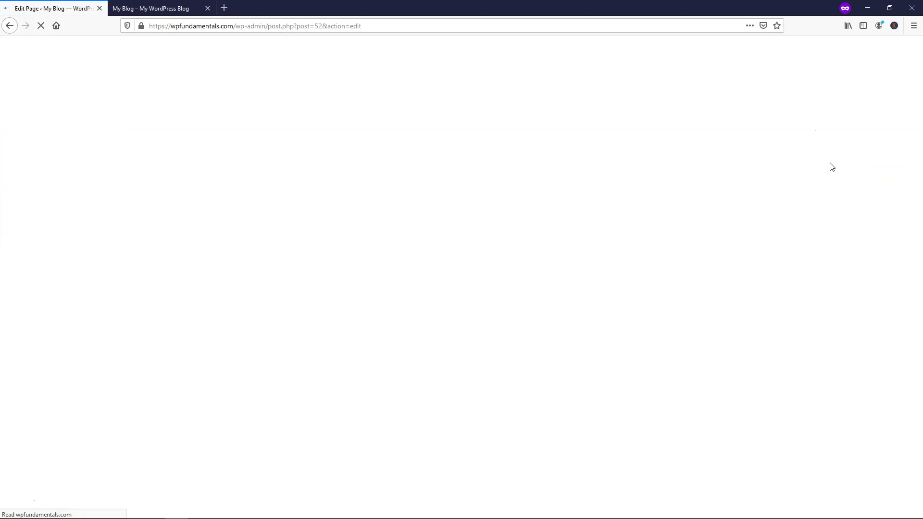
click(836, 322)
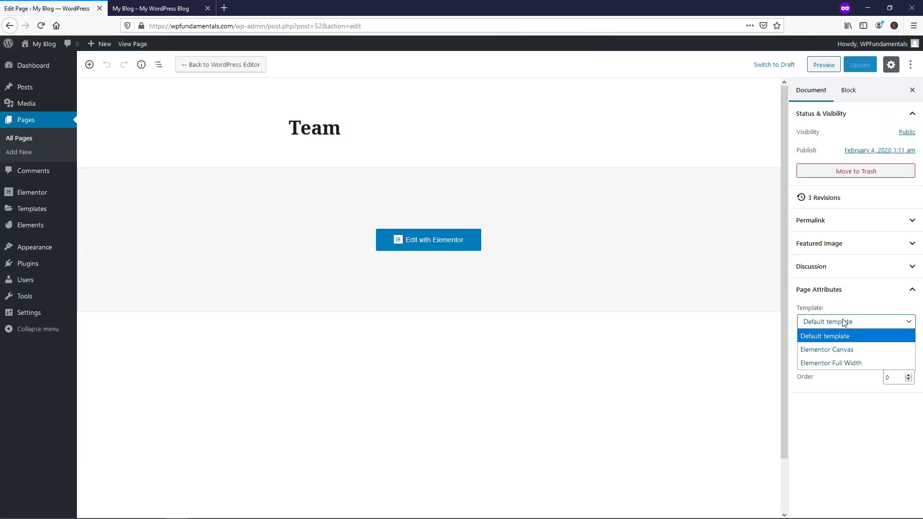
click(830, 363)
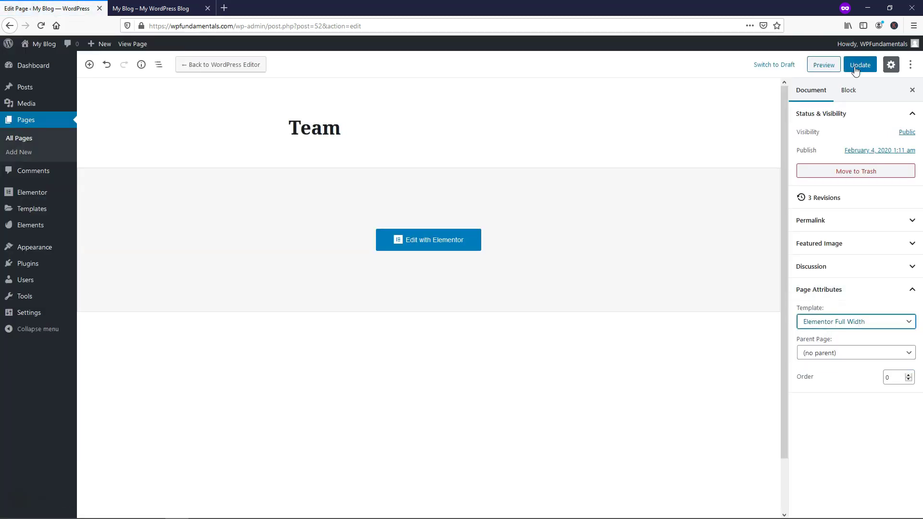
click(856, 67)
- Reload the live site and scroll through the full-width page layout
click(151, 8)
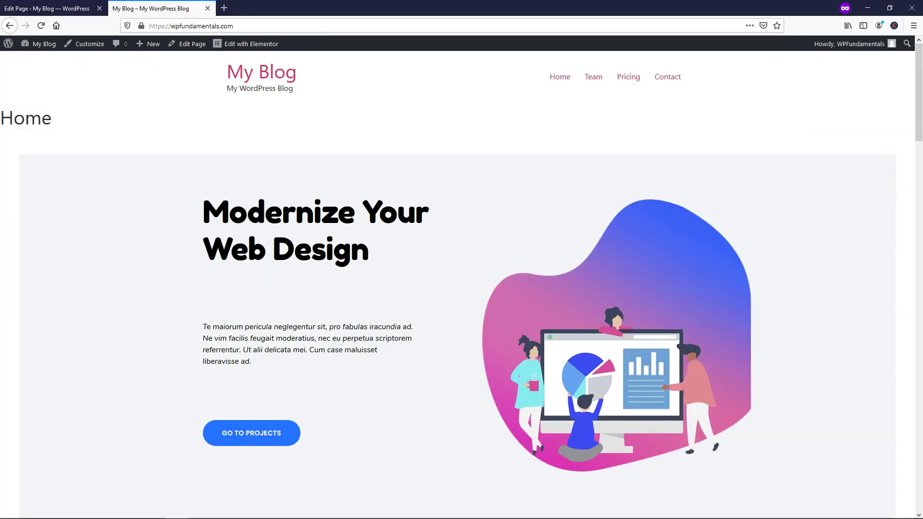
click(41, 26)
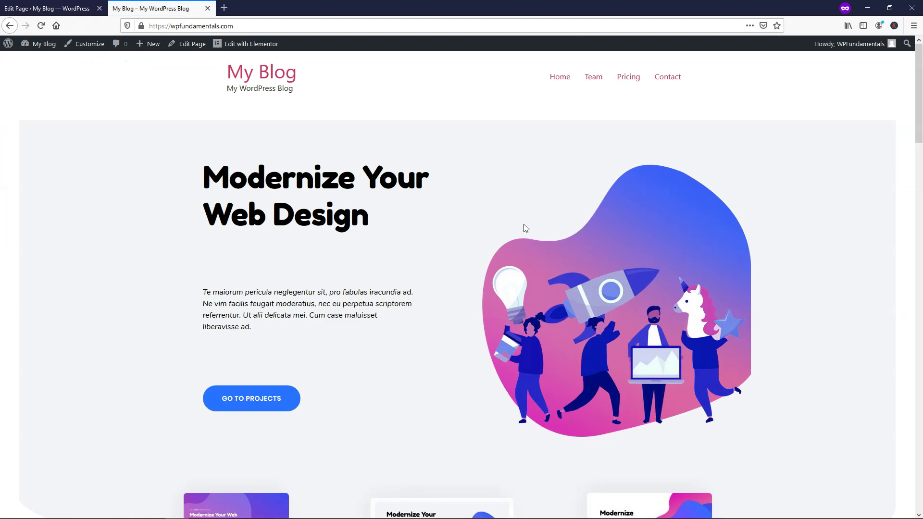
scroll(525, 228, down, 15)
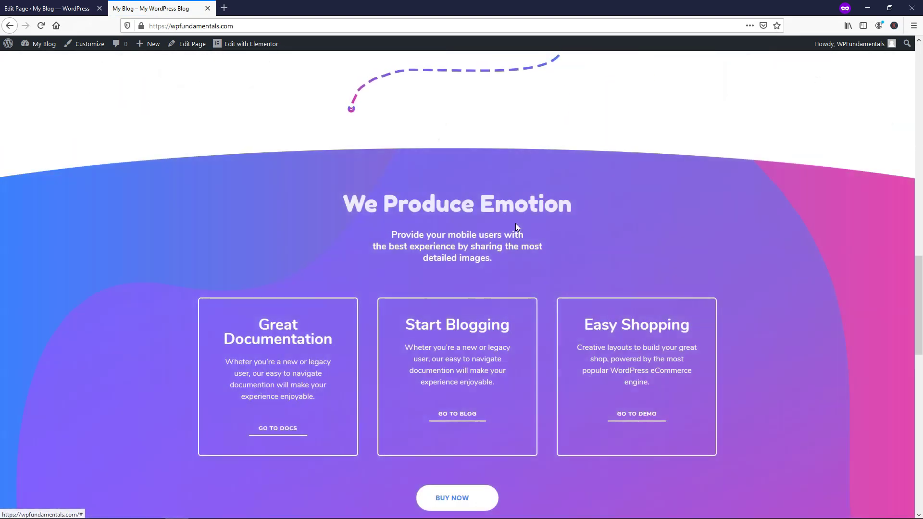
scroll(515, 224, down, 12)
scroll(512, 227, up, 2)
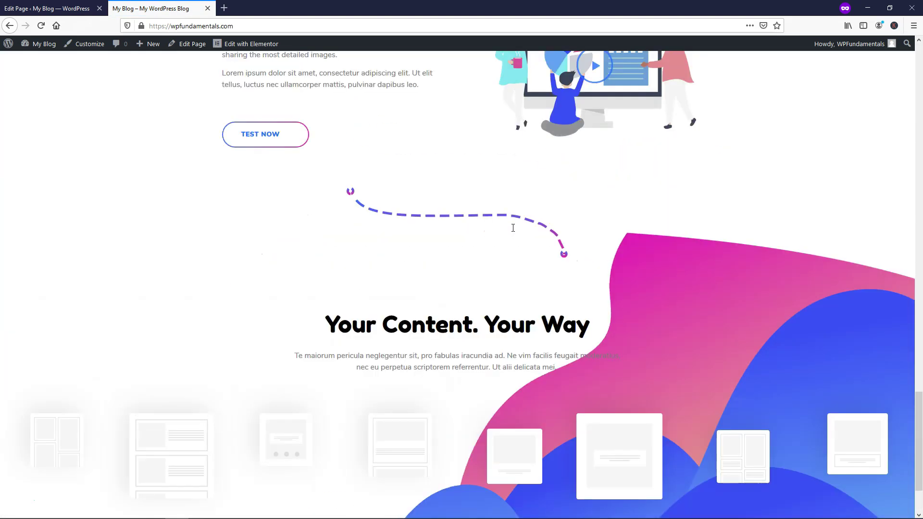
scroll(513, 228, up, 20)
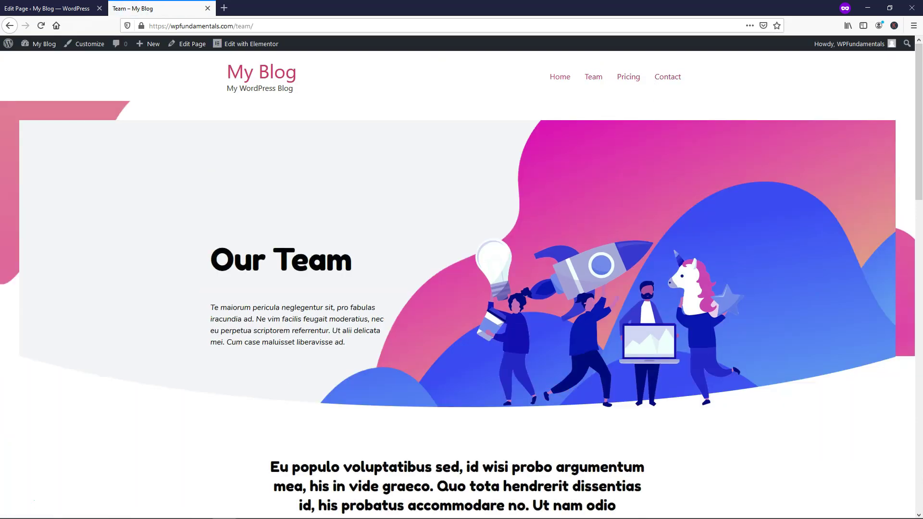
drag(918, 195, 902, 114)
- Review the Pricing and Contact pages, then return to the homepage
click(642, 80)
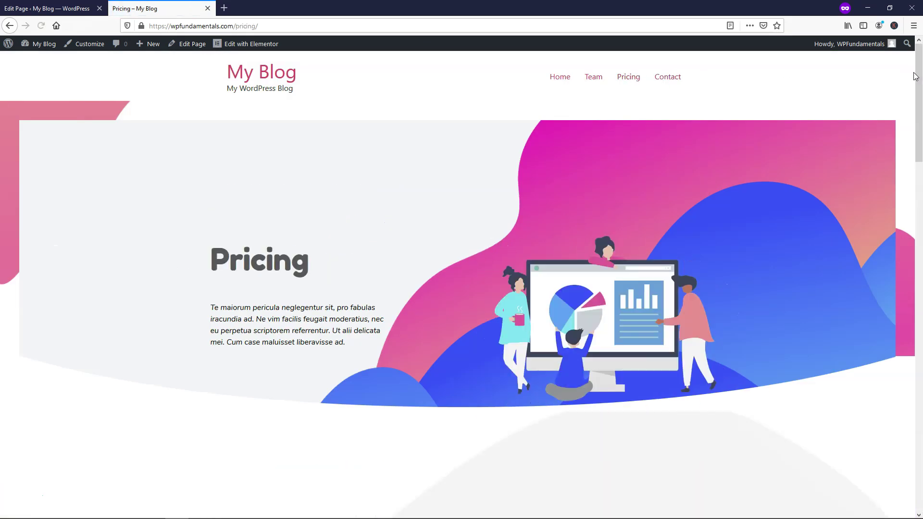
drag(919, 73, 919, 309)
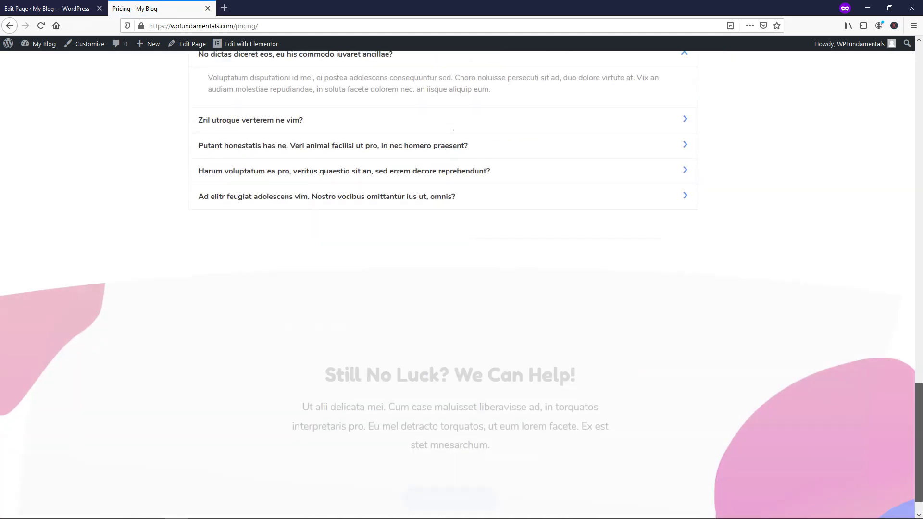
key(Home)
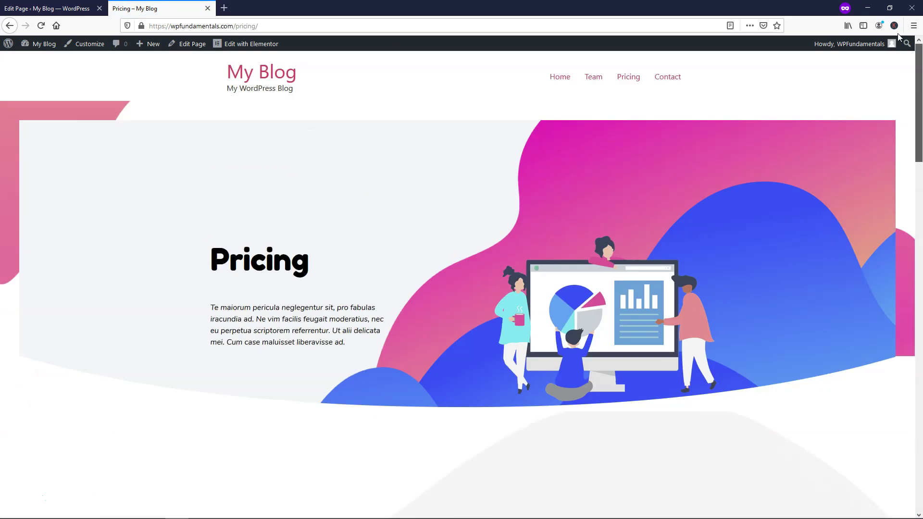
click(672, 80)
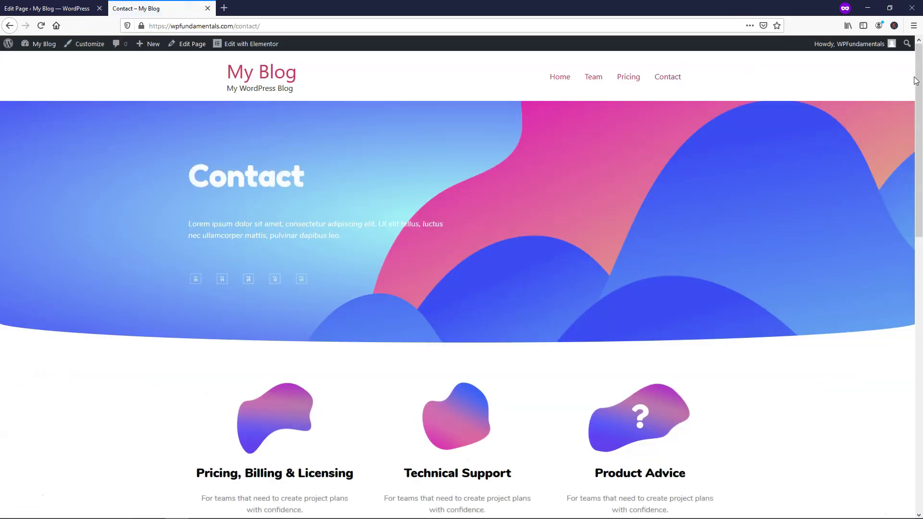
drag(917, 81, 859, 146)
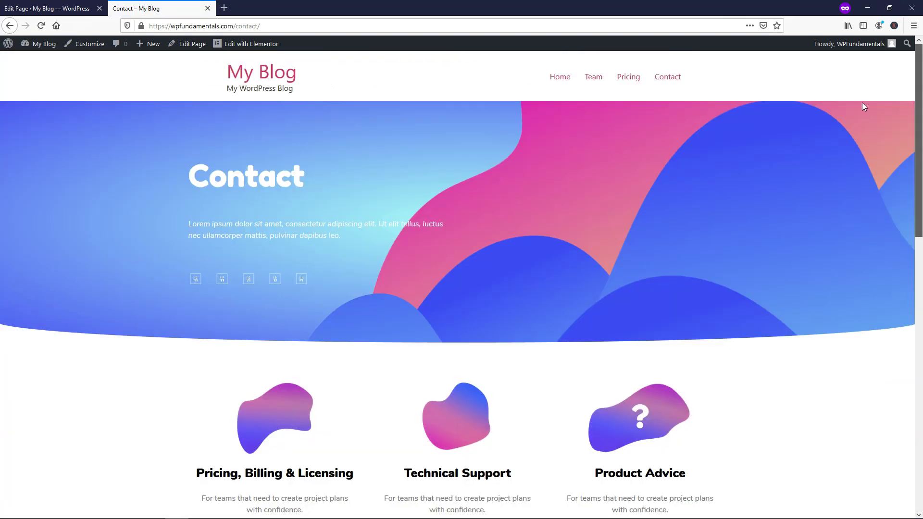
drag(863, 107, 863, 107)
click(558, 78)
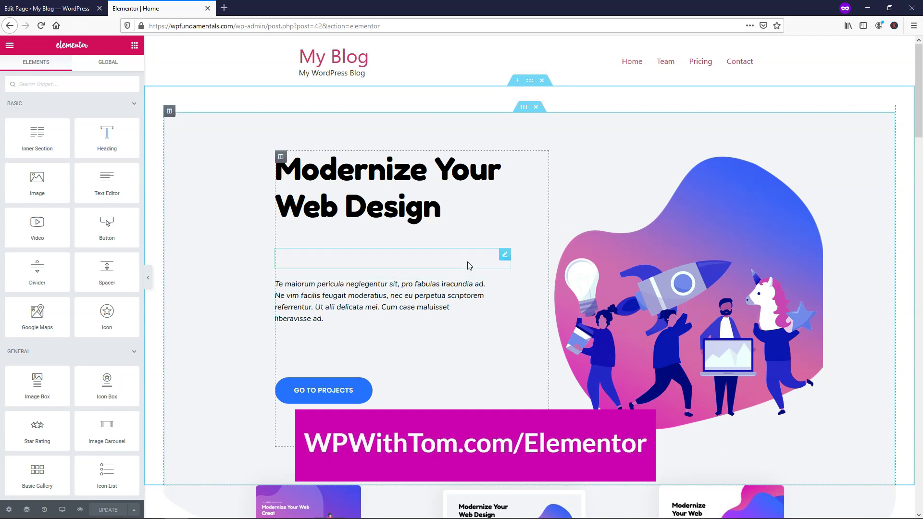
- Scroll the Elementor Home page down past the Your Content. Your Way section
scroll(469, 265, down, 5)
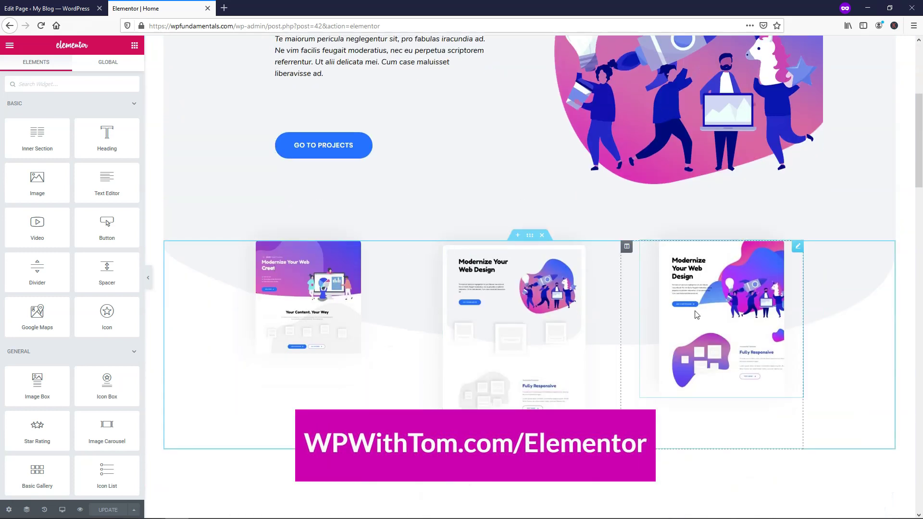
scroll(521, 314, down, 8)
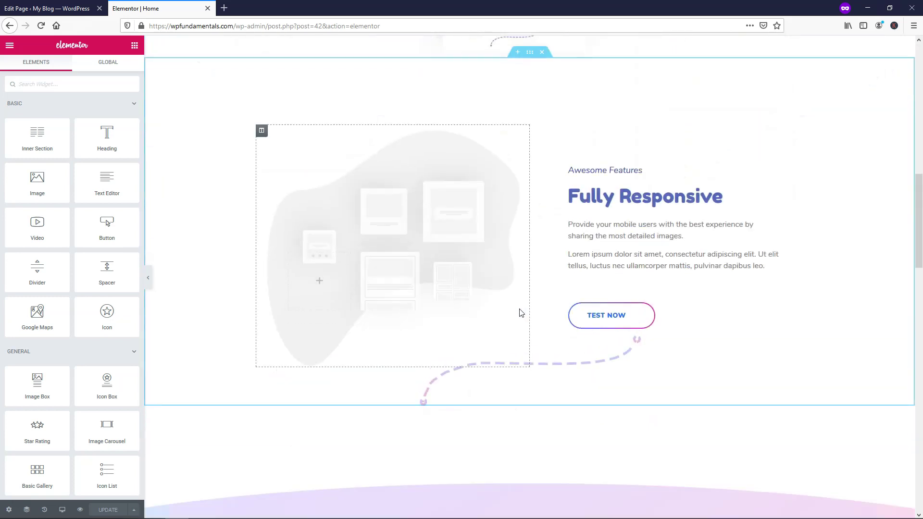
scroll(521, 312, down, 15)
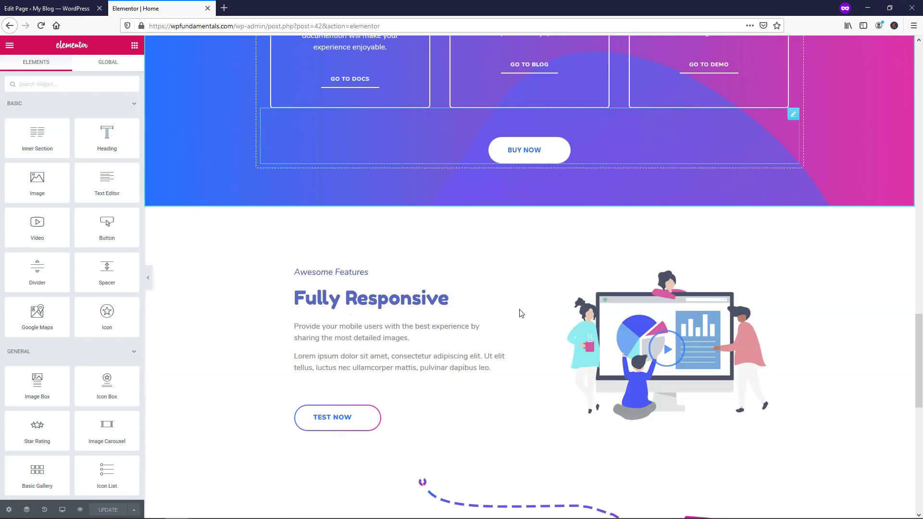
scroll(520, 313, down, 15)
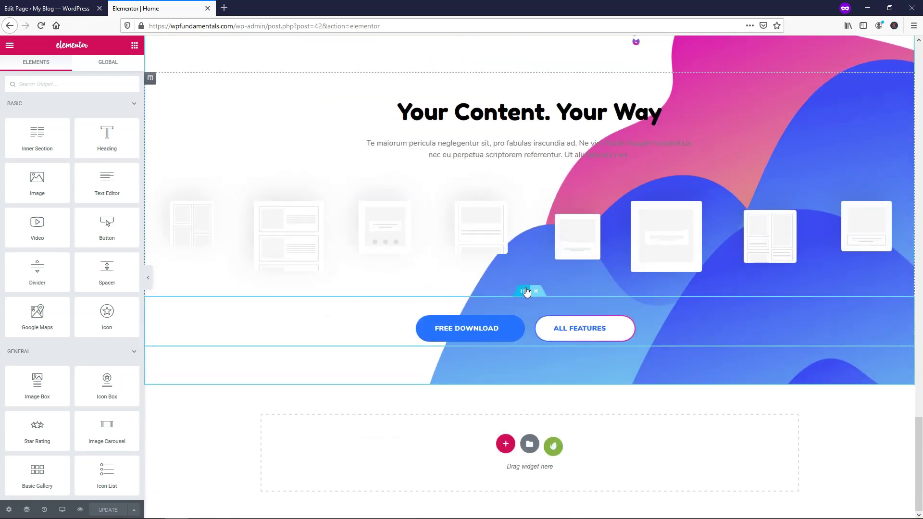
scroll(526, 292, up, 8)
scroll(527, 292, down, 8)
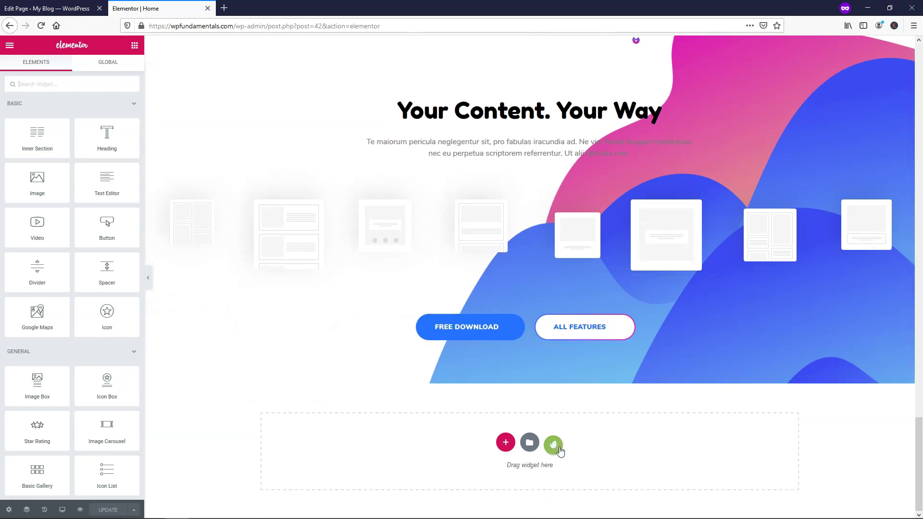
- Browse Envato Elements' Call to Action blocks down to the Take Action Now. design
click(555, 446)
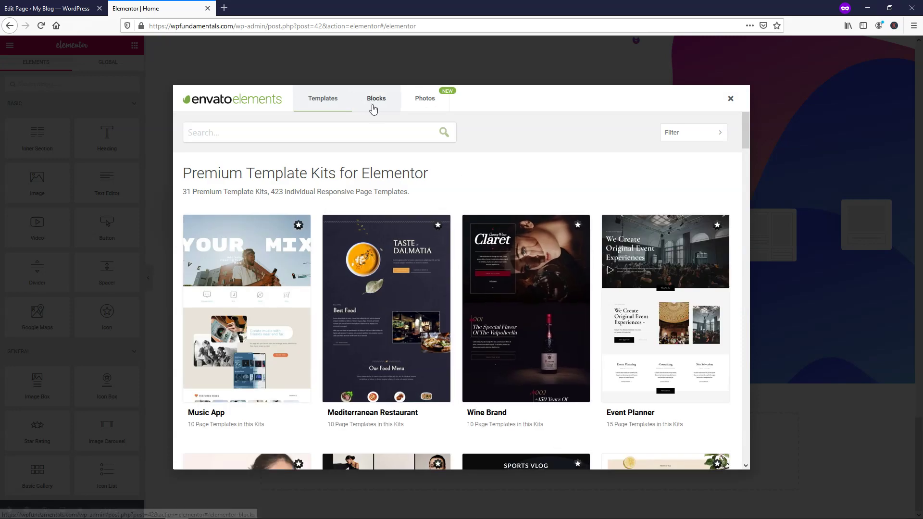
click(379, 99)
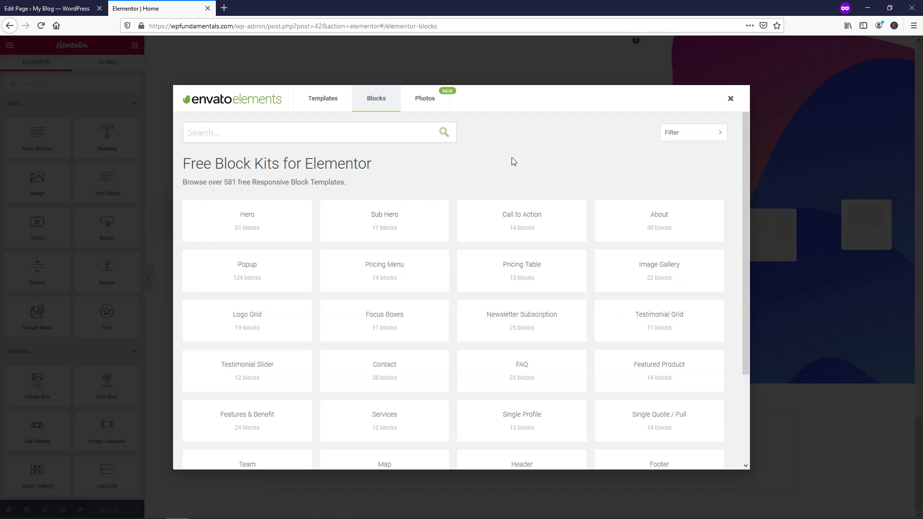
click(524, 224)
scroll(362, 294, down, 7)
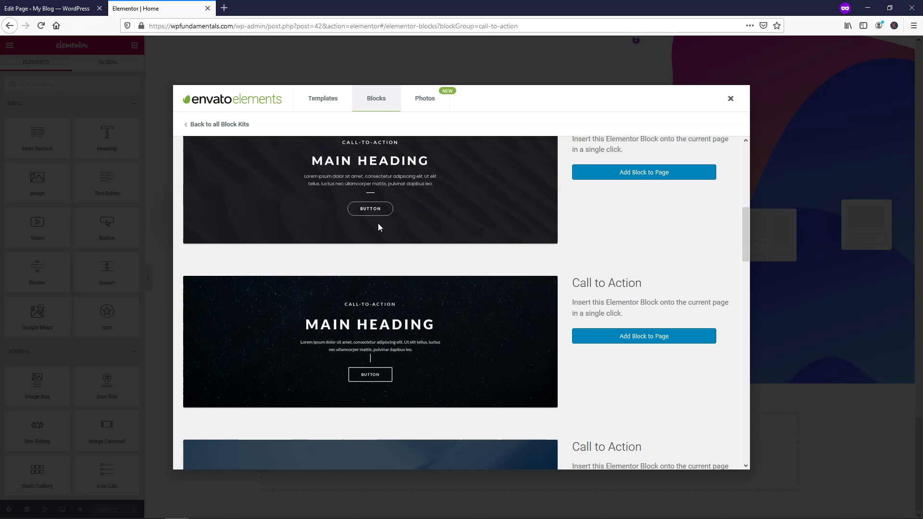
scroll(379, 226, down, 6)
scroll(411, 249, down, 6)
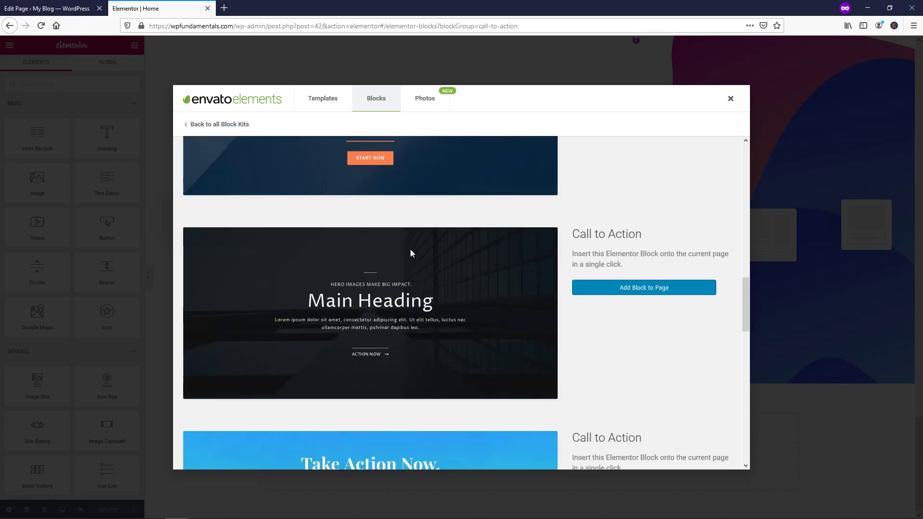
scroll(431, 246, down, 2)
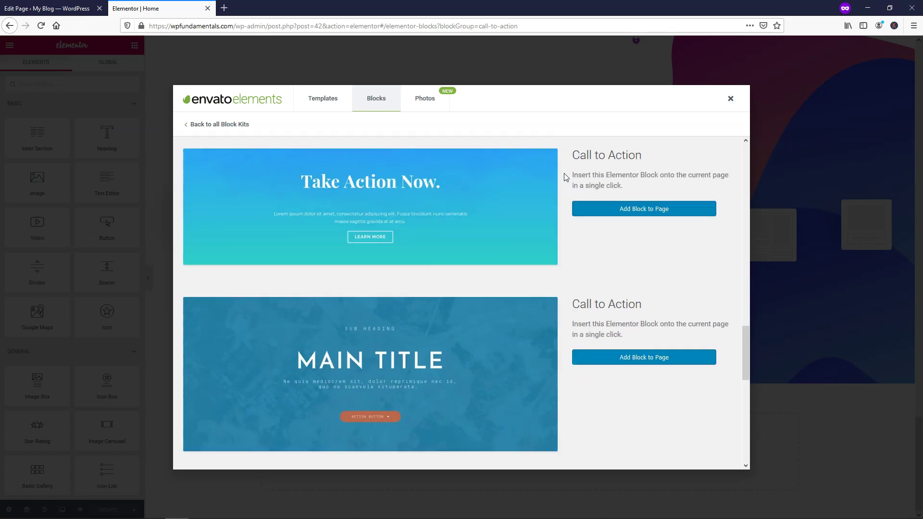
- Insert the Take Action Now. block and make its first gradient colour pink #F42CE3
click(628, 211)
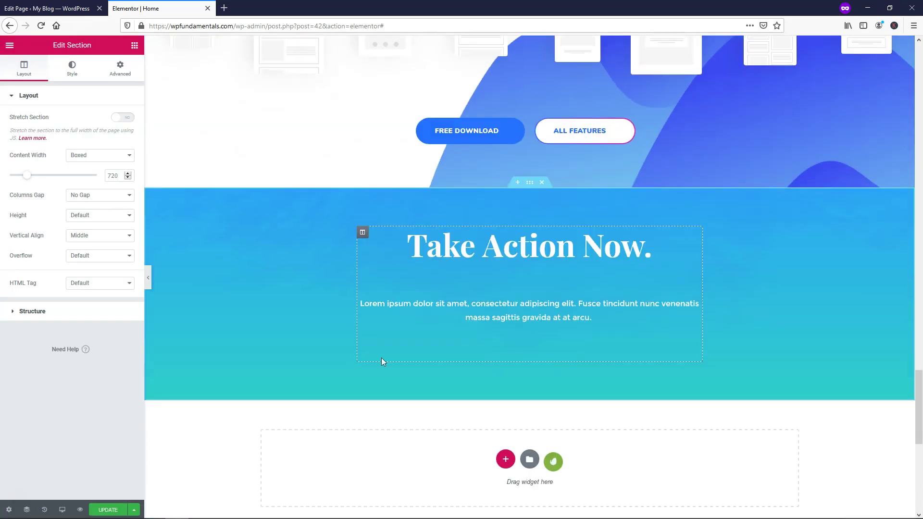
right_click(529, 186)
click(548, 189)
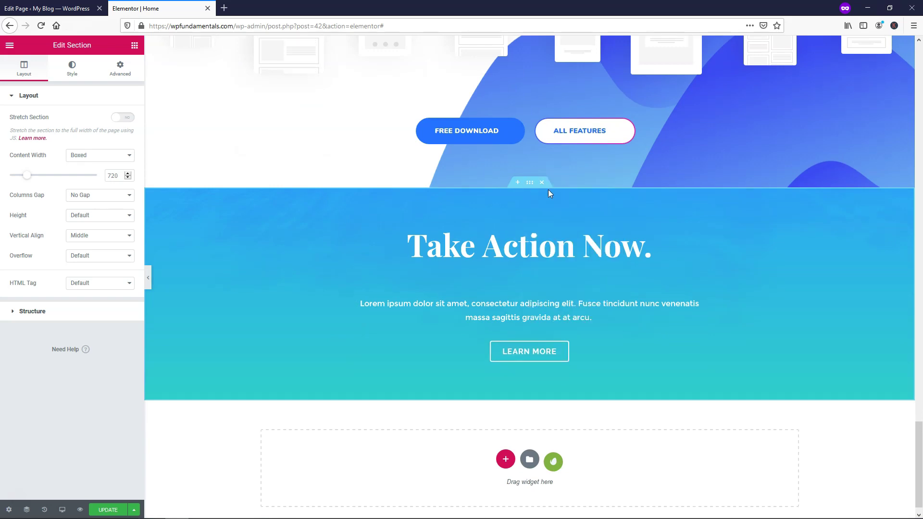
click(72, 70)
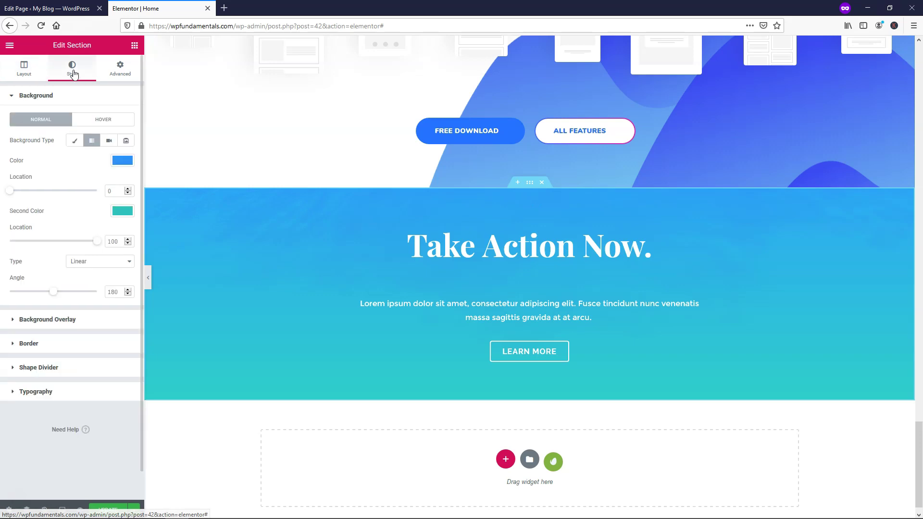
click(123, 161)
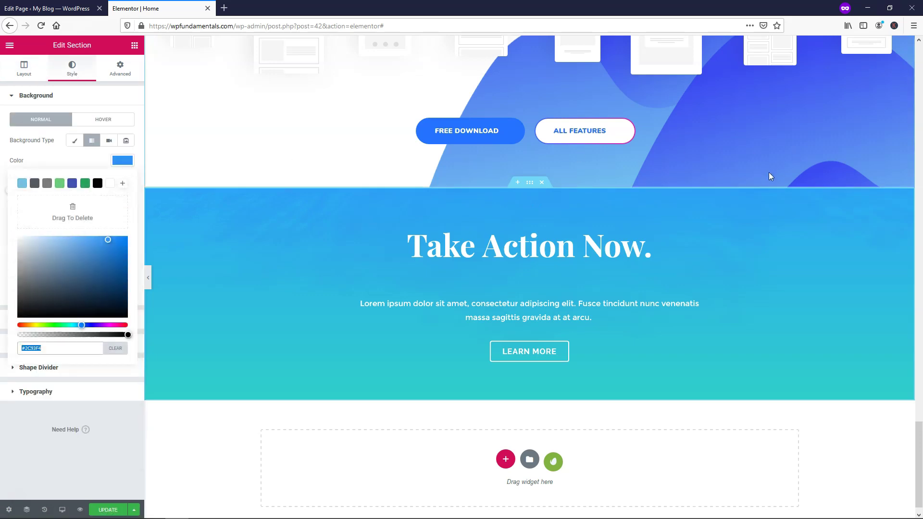
scroll(723, 172, up, 4)
scroll(723, 172, up, 1)
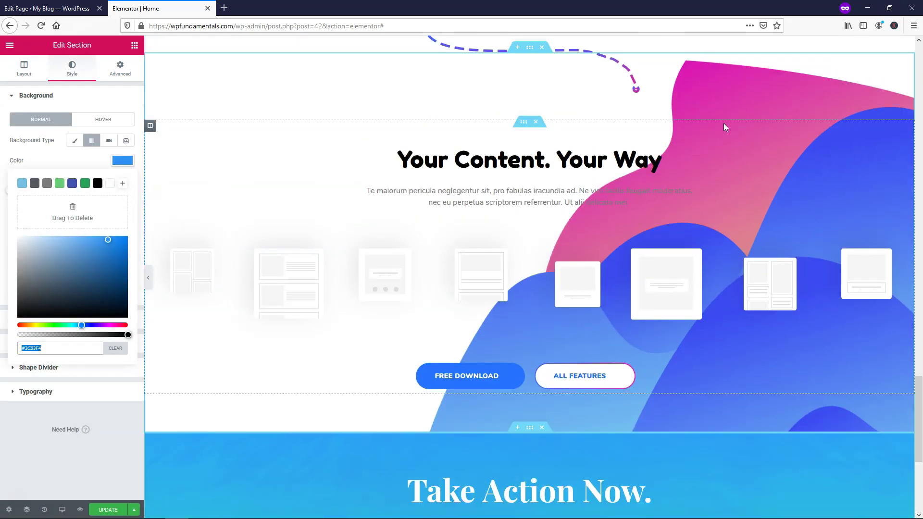
click(111, 325)
drag(111, 325, 111, 325)
scroll(559, 205, down, 6)
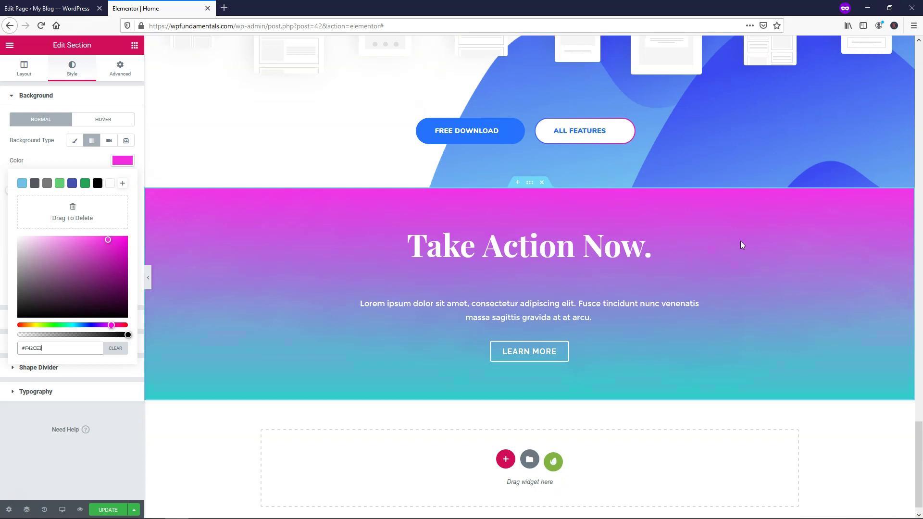
- Select the LEARN MORE button's existing # link for editing
click(531, 355)
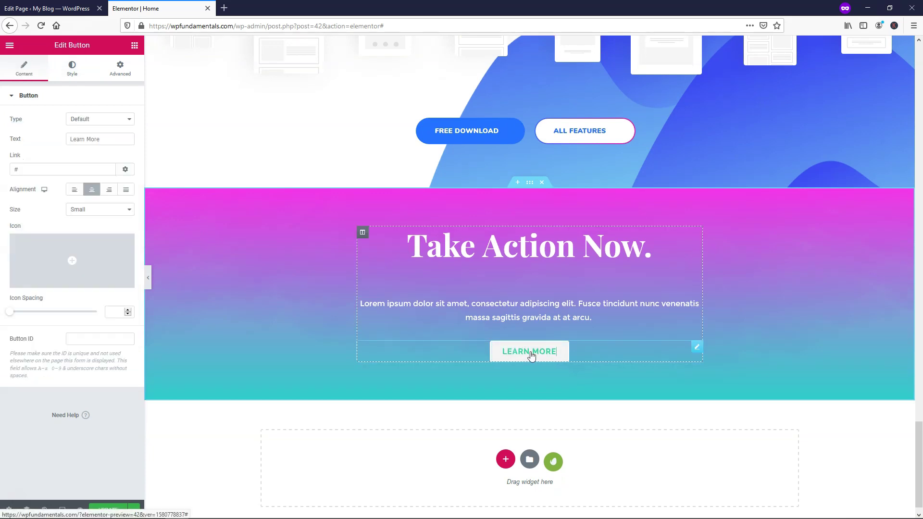
click(31, 169)
key(ctrl+a)
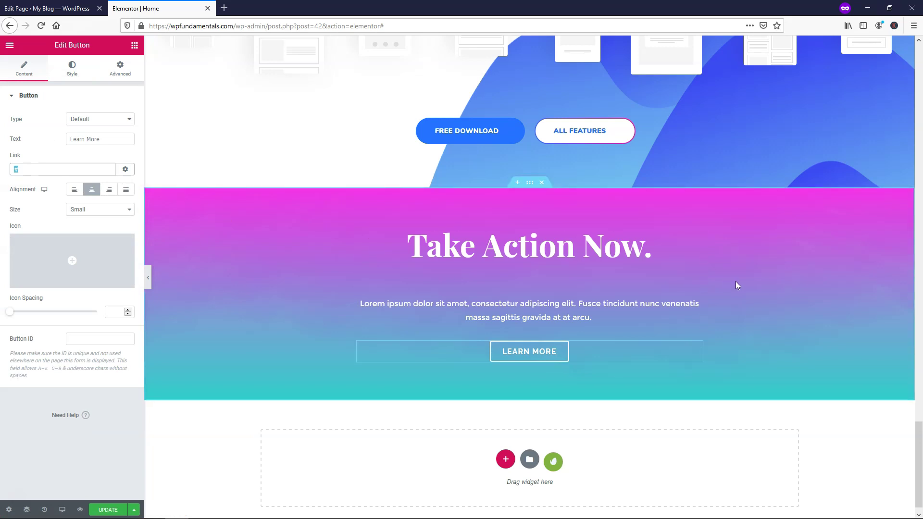
scroll(736, 281, up, 4)
scroll(736, 279, up, 15)
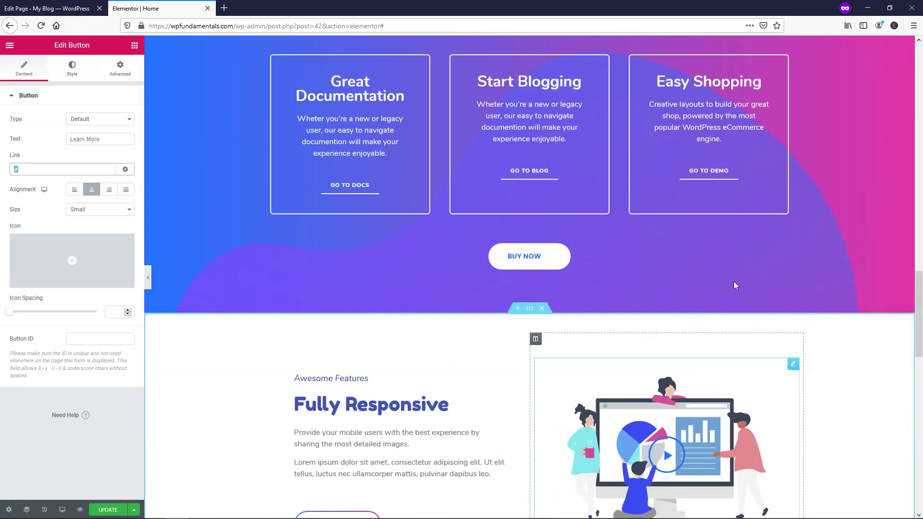
scroll(730, 290, up, 15)
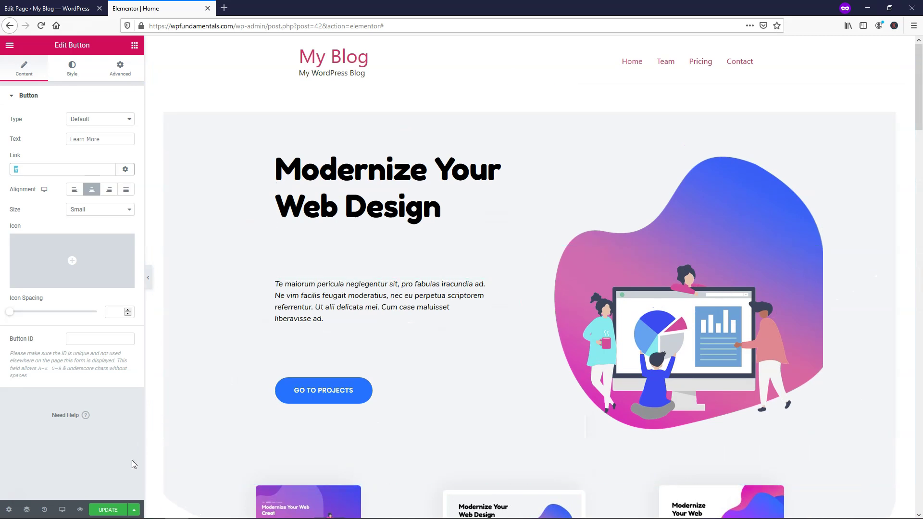
- Update the Home page to publish the pink 'Take Action Now.' call-to-action block
click(115, 510)
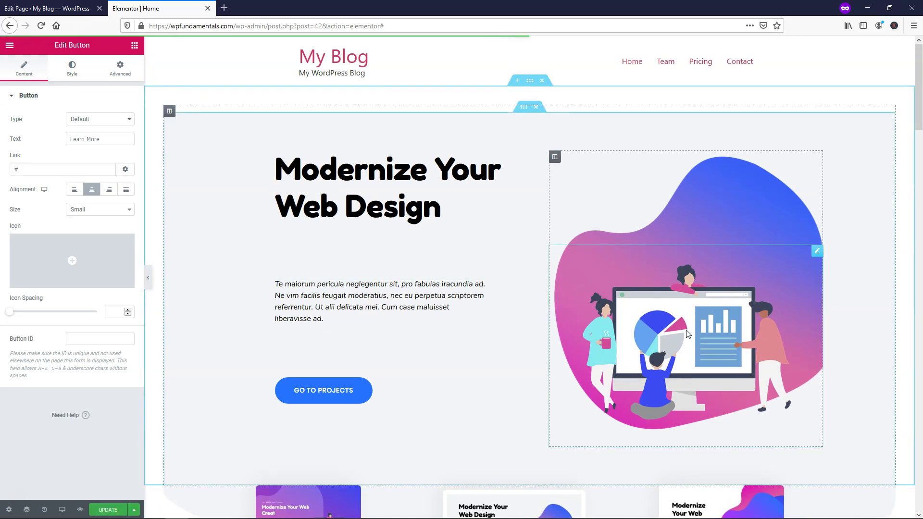